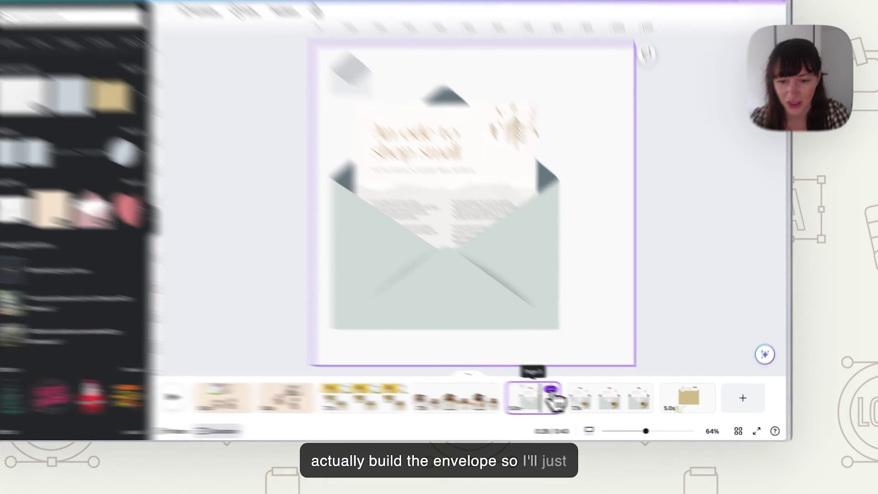
Duplicate page 5, the envelope page, and hide the page thumbnail strip
click(586, 397)
click(631, 282)
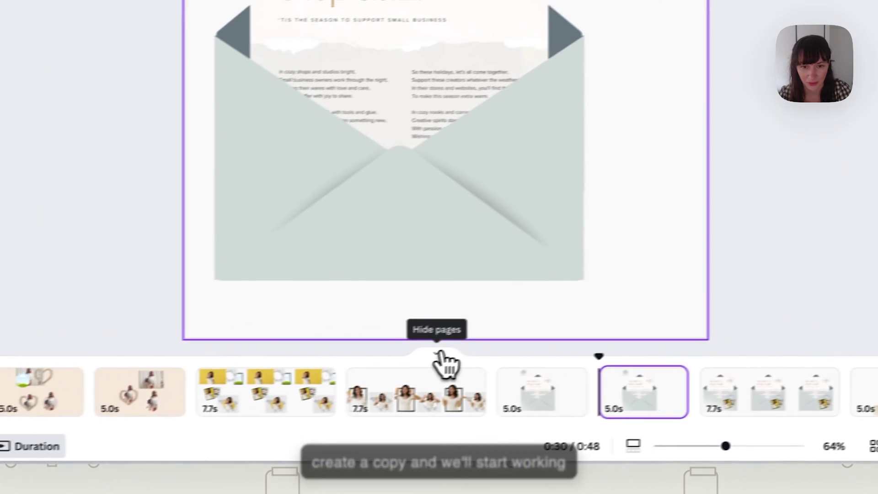
click(439, 353)
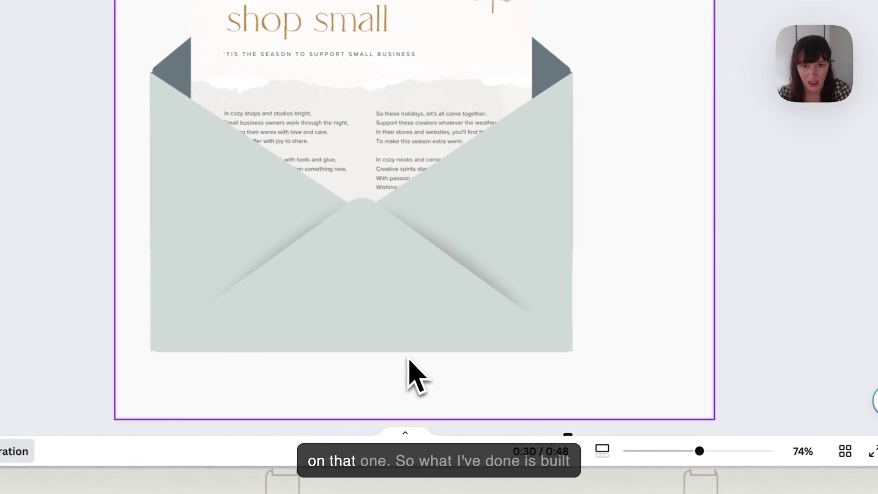
Remove the "shop small" letter from the envelope on the copied page
drag(598, 202, 434, 352)
click(442, 368)
drag(322, 180, 599, 172)
key(Delete)
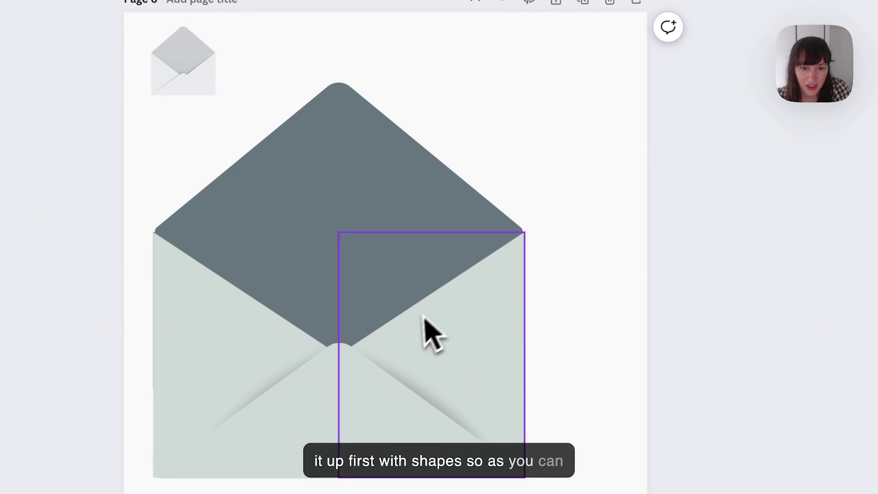
Pull the envelope's back, side and bottom flap shapes apart to expose the individual pieces
drag(332, 199, 460, 135)
drag(396, 324, 497, 290)
drag(373, 417, 397, 449)
drag(449, 308, 431, 316)
drag(554, 324, 615, 324)
click(266, 215)
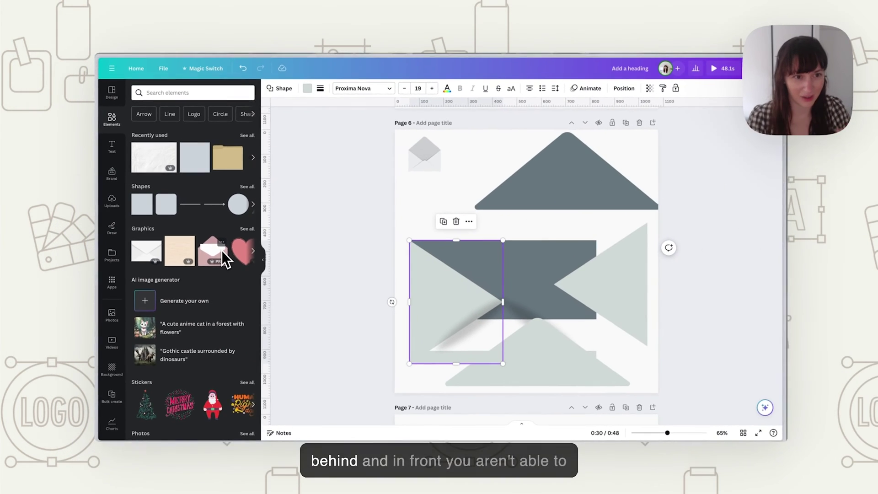
Delete all the separated envelope shapes from page 6, keeping only the small grey reference envelope
scroll(220, 250, down, 4)
scroll(221, 251, up, 4)
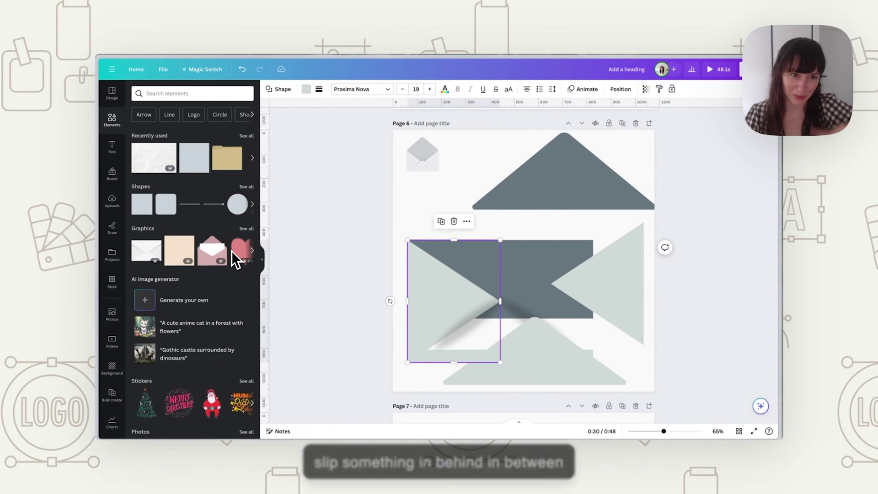
drag(410, 180, 640, 387)
key(Delete)
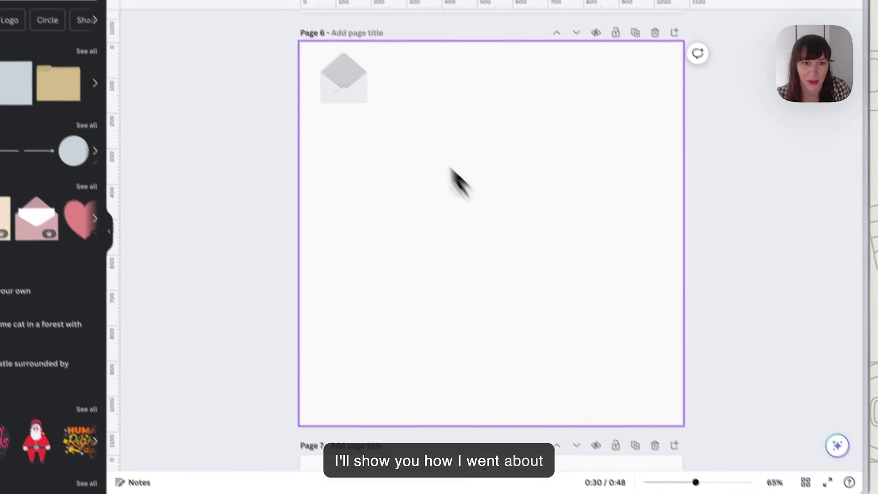
Enlarge the small reference envelope to about 820 px wide and place it in the middle of the page
click(342, 78)
drag(349, 79, 548, 301)
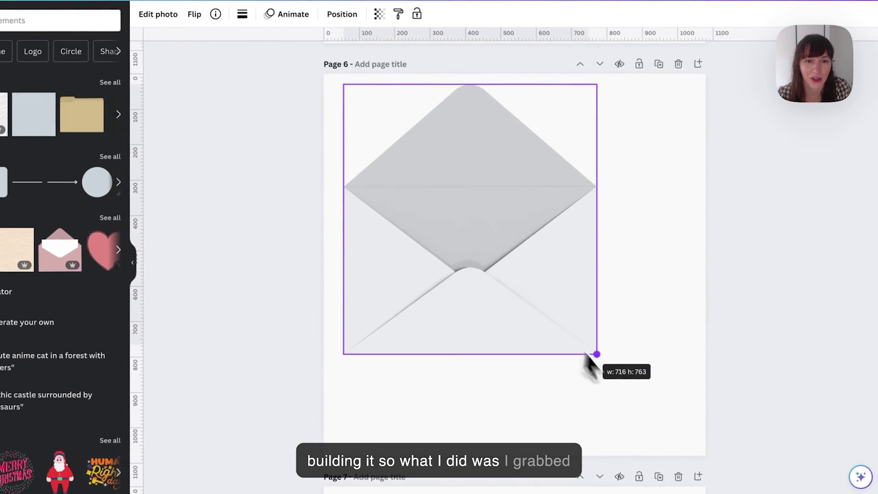
drag(590, 355, 635, 395)
drag(414, 261, 451, 267)
click(721, 282)
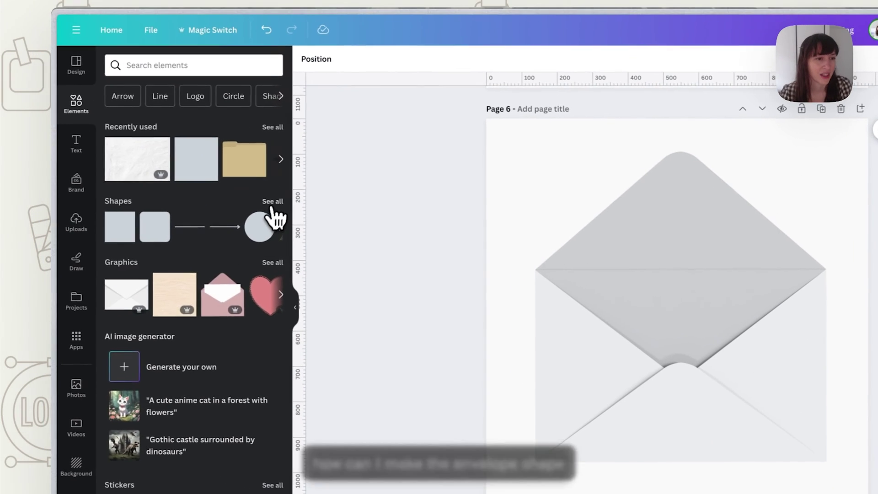
Add a triangle shape to the page and rotate it 90° so it points right
click(84, 166)
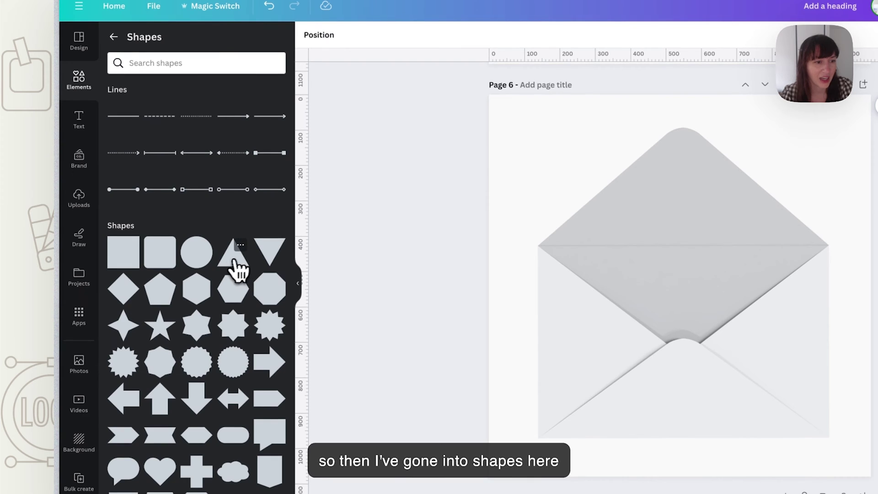
click(234, 270)
drag(680, 356, 675, 365)
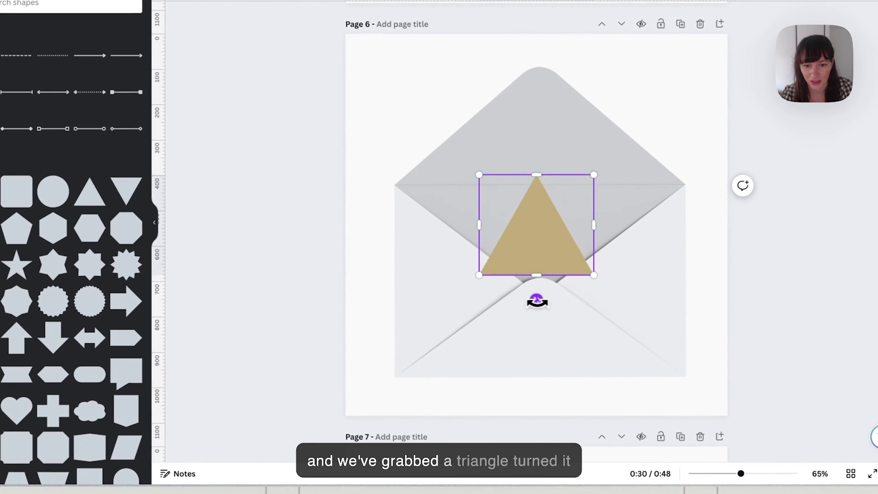
drag(532, 304, 416, 273)
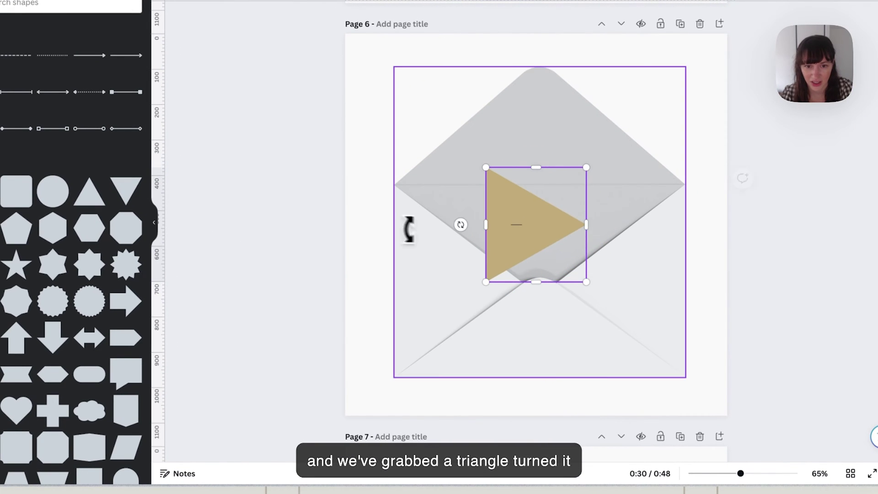
Fit the triangle over the reference envelope's left flap, stretching it to about 543 by 412 px with its tip at the envelope's centre
drag(558, 220, 461, 256)
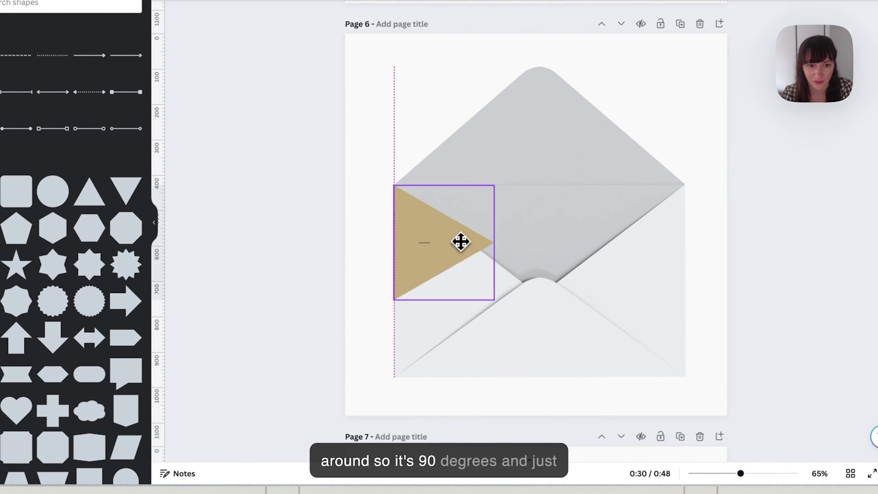
drag(454, 324, 454, 375)
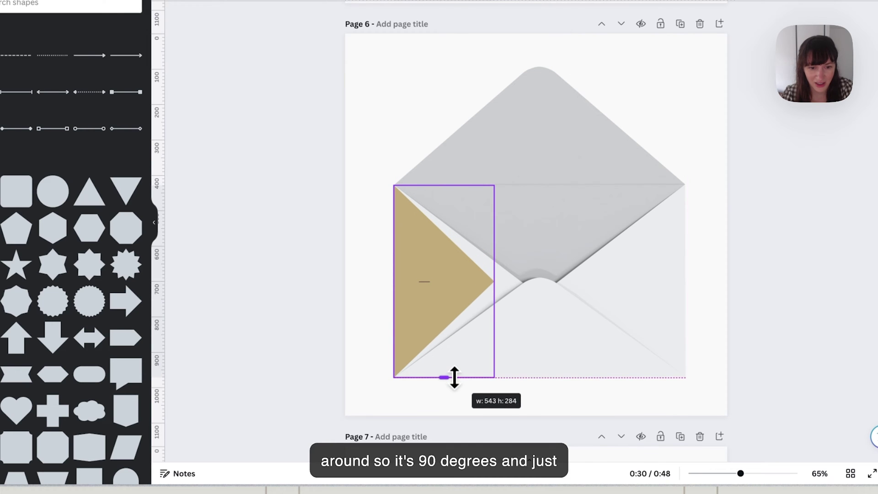
drag(498, 279, 550, 277)
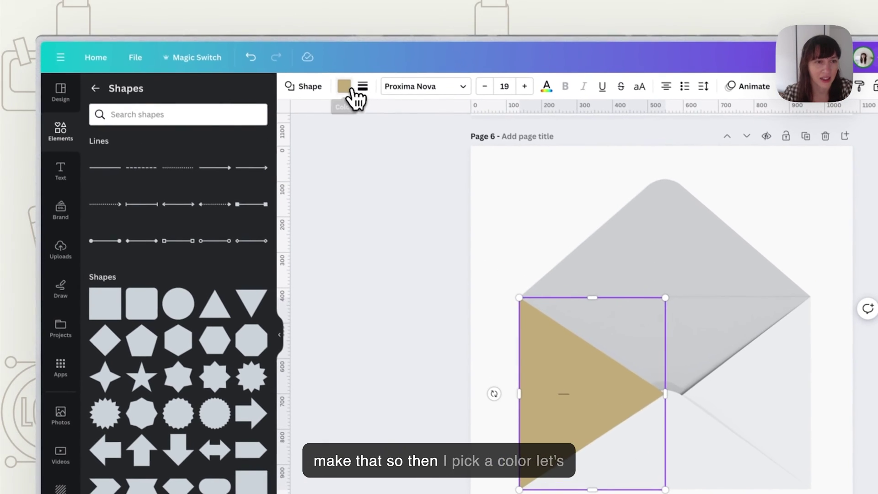
Recolor the left flap triangle with the pale peach brand colour
click(346, 87)
click(214, 280)
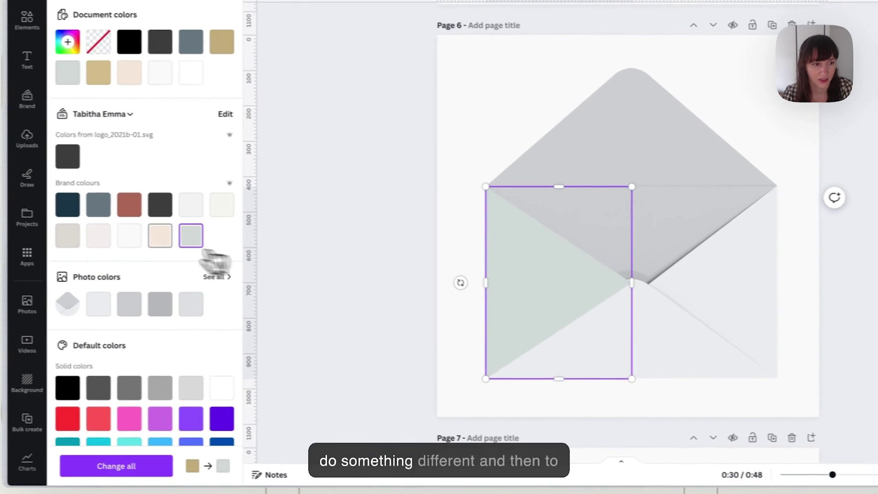
click(192, 280)
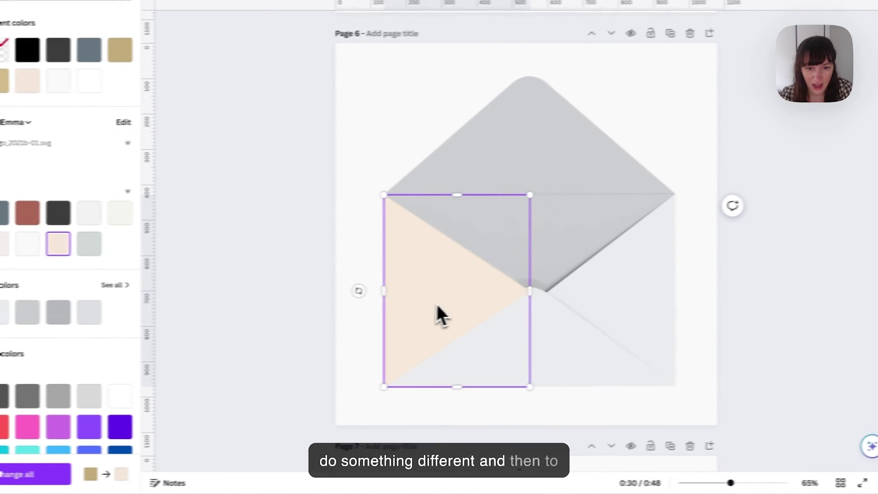
Duplicate the peach triangle, rotate the copy to point left, and place it over the envelope's right flap
right_click(559, 295)
right_click(527, 290)
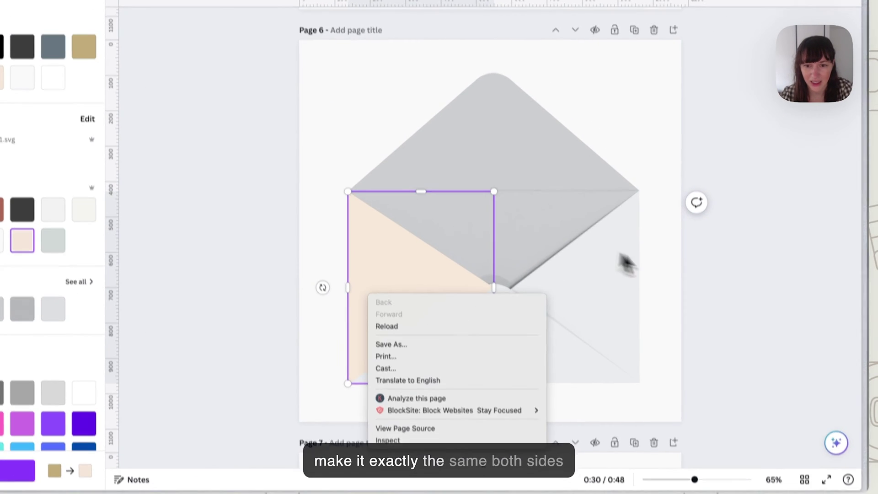
right_click(402, 291)
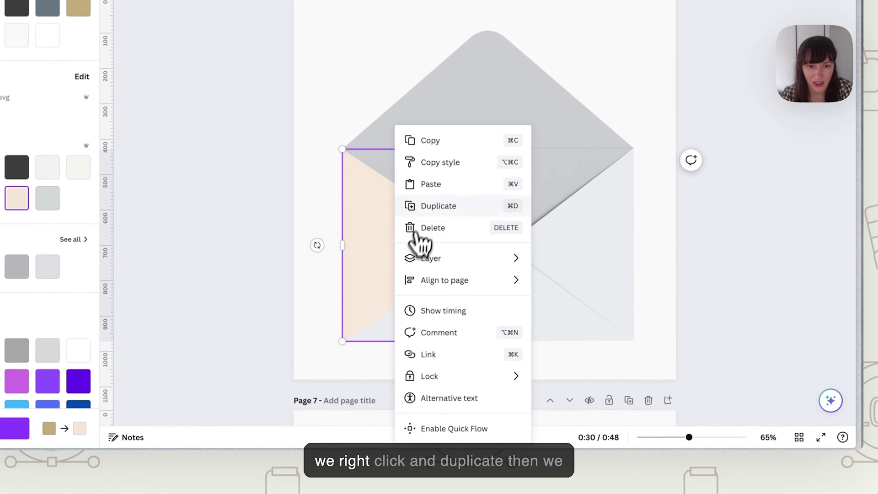
click(428, 208)
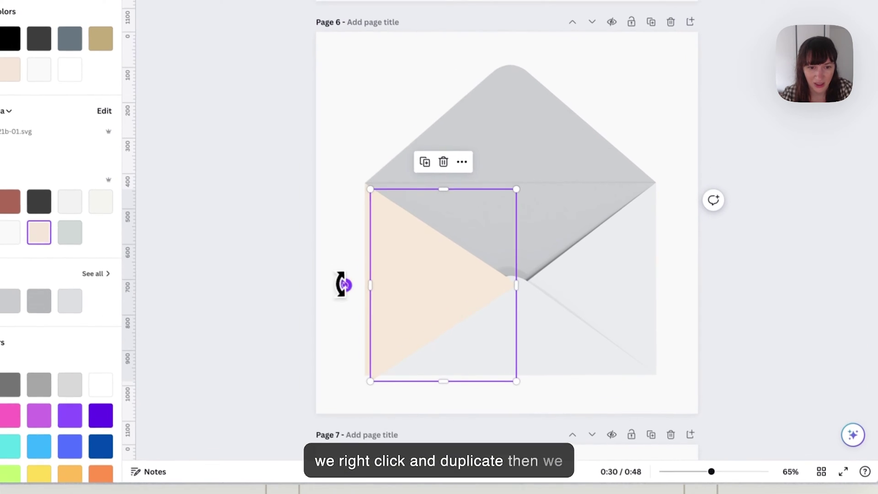
drag(323, 251, 548, 235)
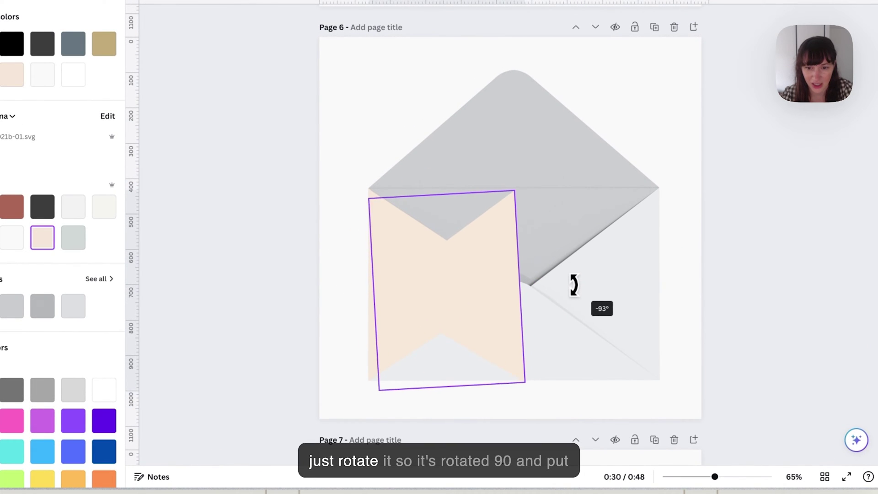
drag(498, 313, 641, 305)
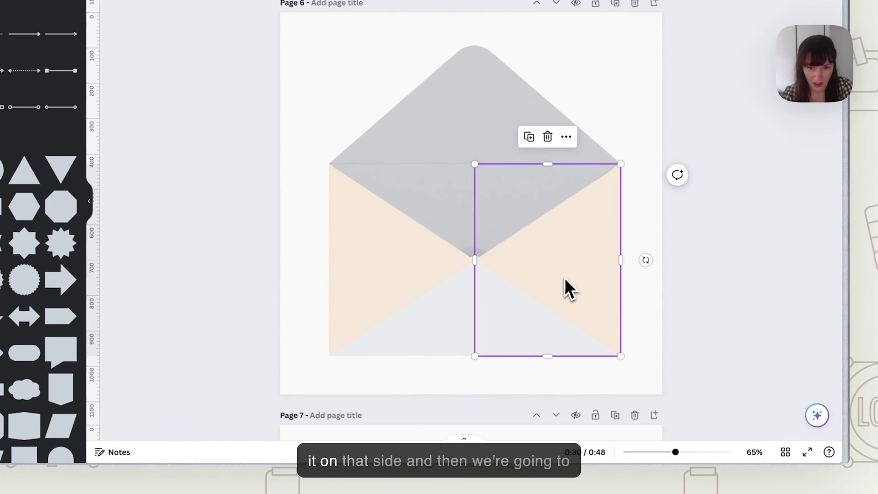
Make the bottom flap from a copy of the triangle pointing upward, stretched across the envelope's full width
drag(564, 277, 488, 294)
drag(565, 273, 471, 381)
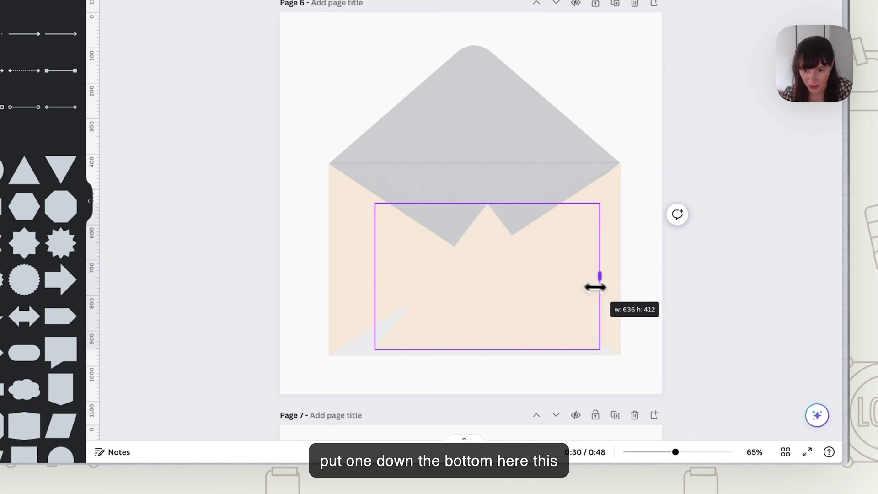
drag(374, 276, 325, 280)
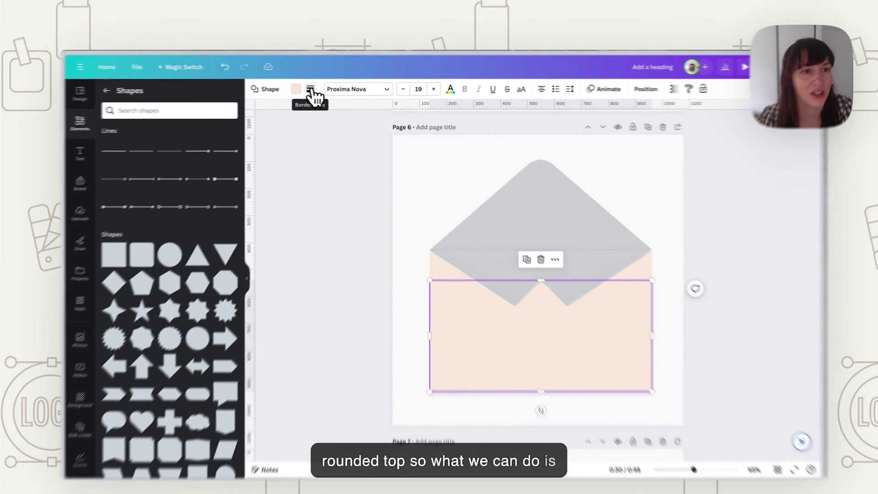
Set the bottom flap triangle's corner rounding to 68
click(319, 89)
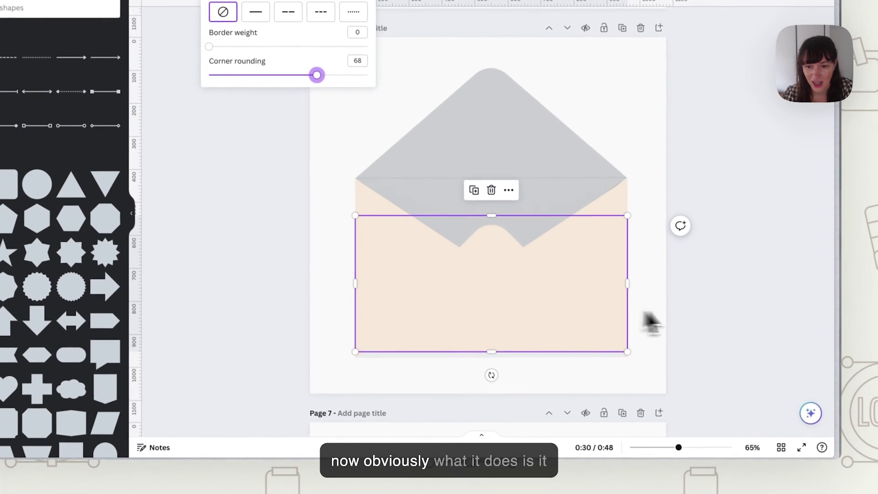
click(811, 418)
click(728, 309)
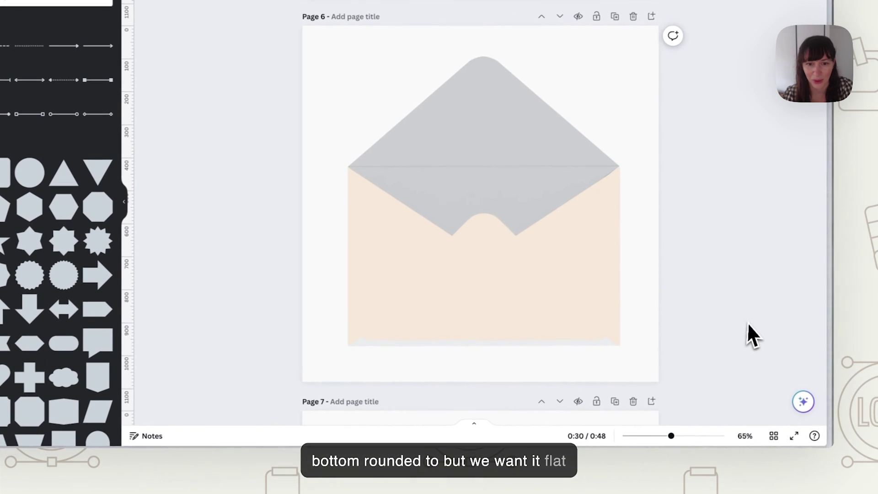
Add a square, reshape it into a thin strip filling the gap along the envelope's base, and color it pale peach
drag(550, 333, 520, 316)
click(115, 229)
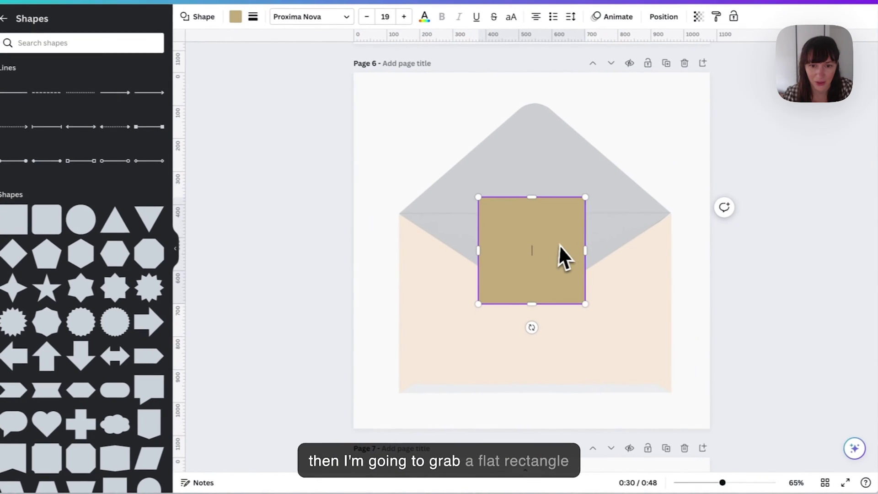
drag(634, 248, 554, 330)
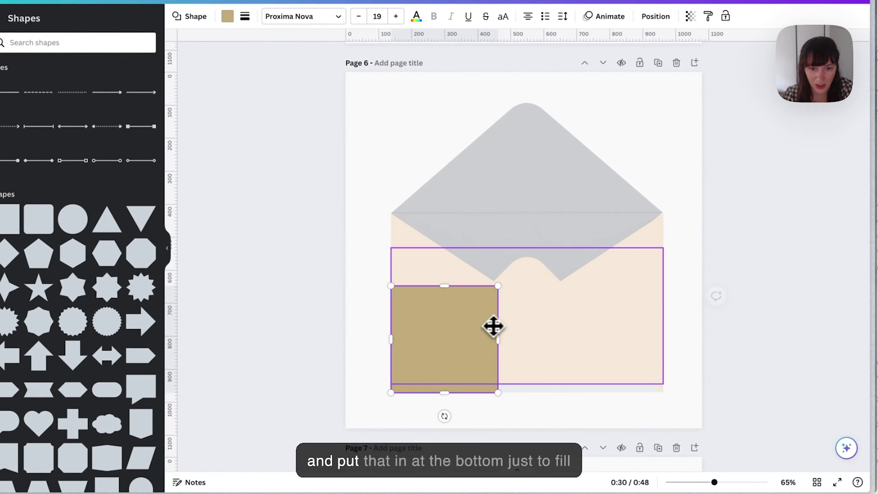
drag(502, 338, 620, 348)
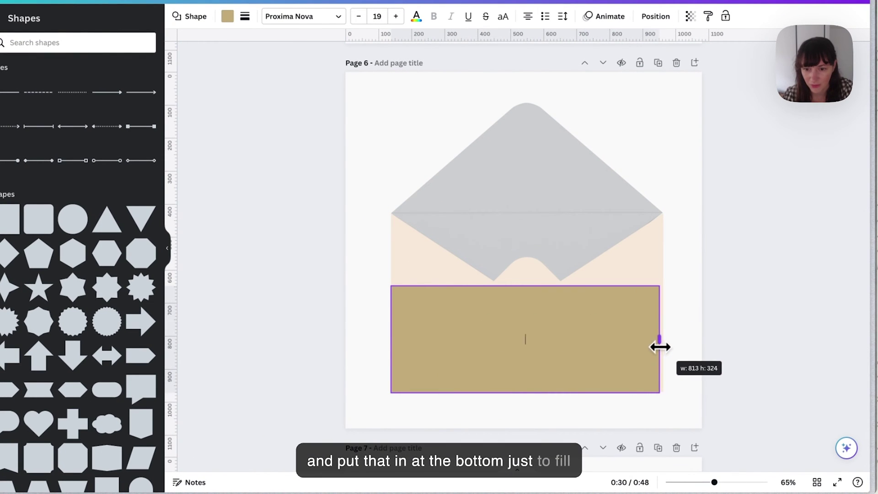
drag(523, 285, 532, 375)
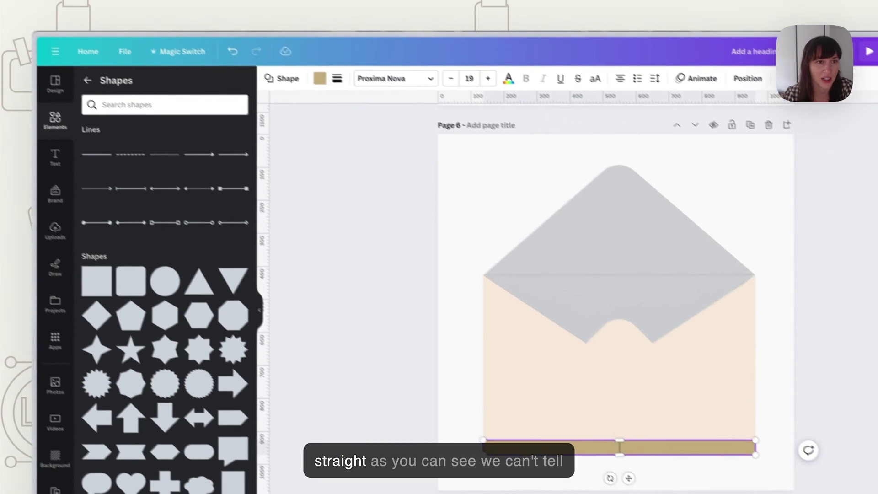
click(227, 16)
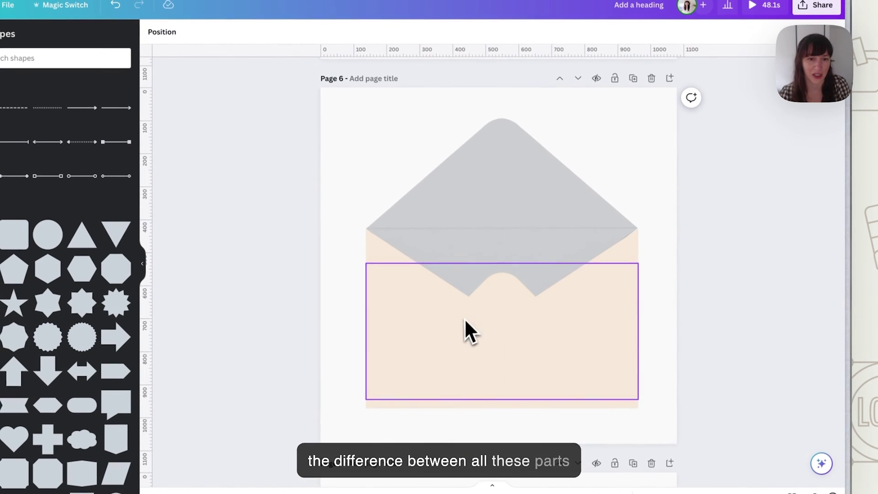
Move the grey reference envelope aside, partly off the page's right edge
click(467, 206)
click(495, 164)
drag(507, 198, 696, 184)
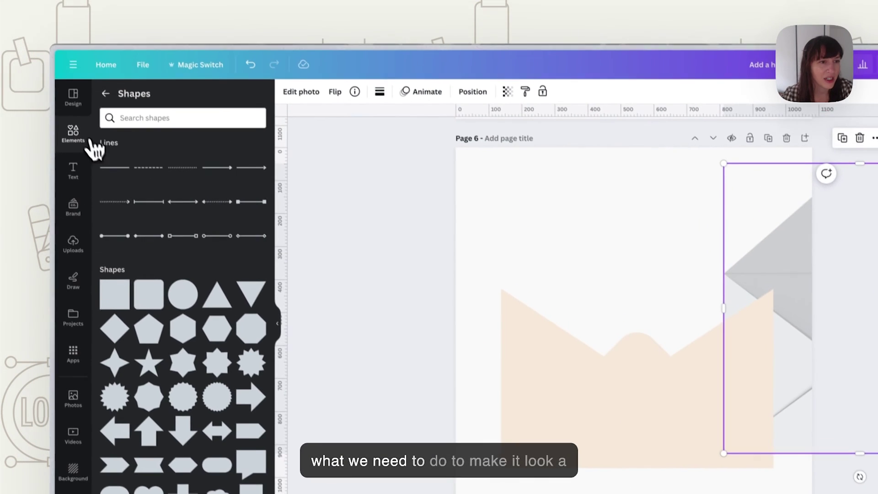
Search the elements for "shadow" and add the soft oval shadow graphic to the page
click(84, 146)
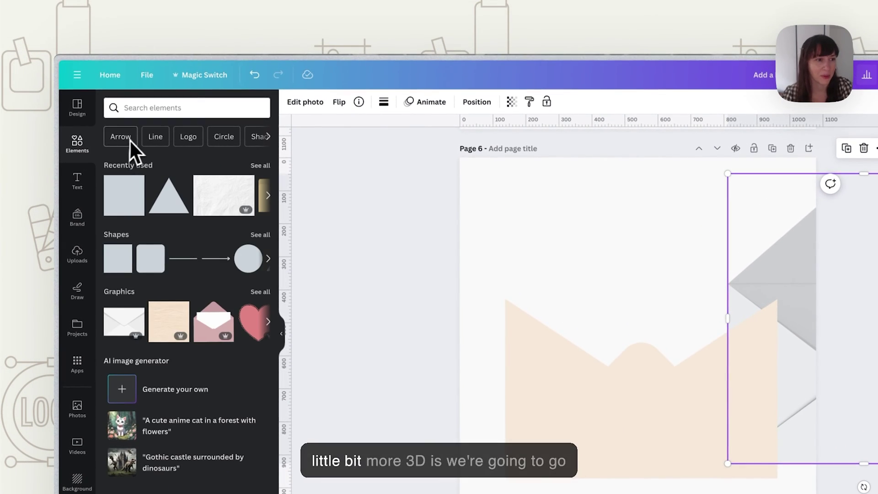
click(149, 110)
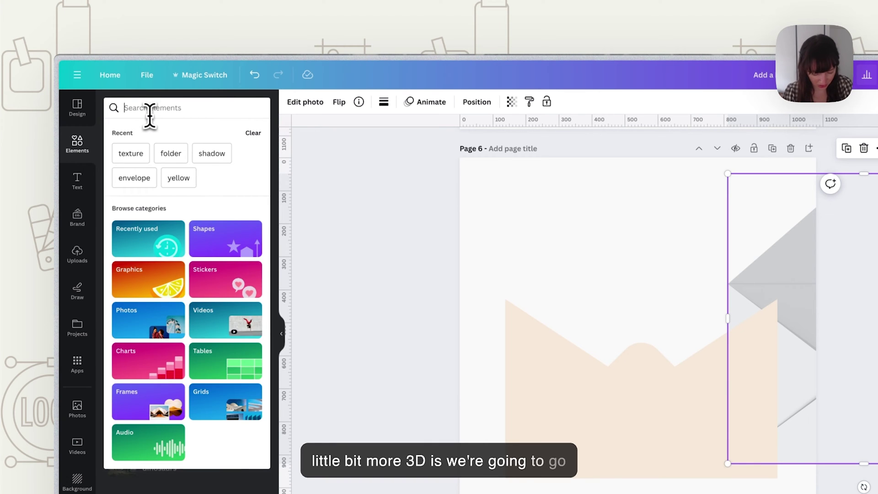
text(shadow)
key(Return)
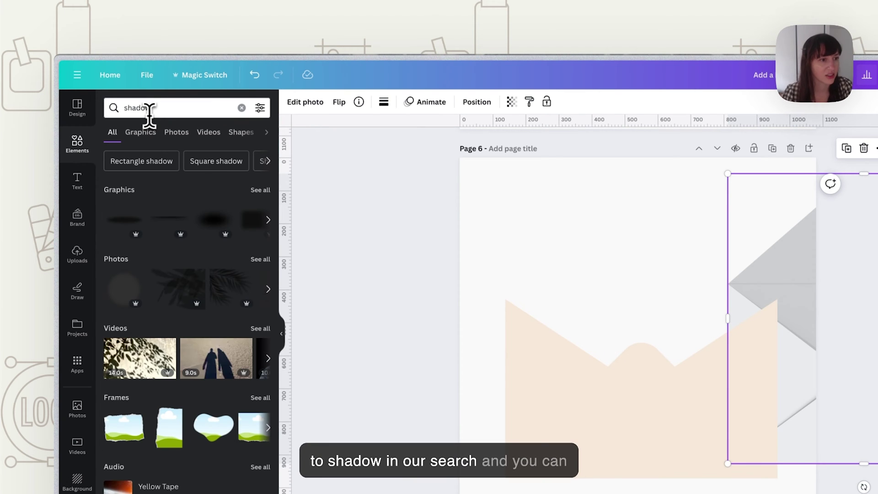
click(137, 228)
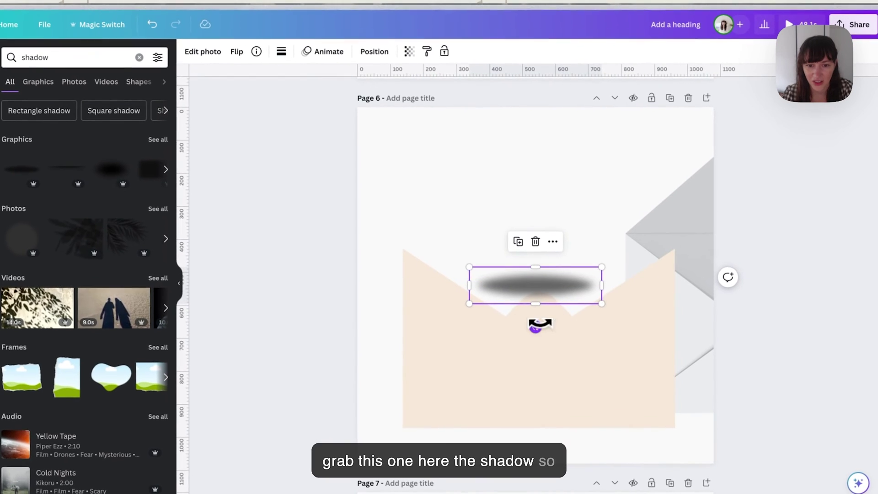
Rotate the oval shadow along the bottom flap's left slope and reduce its transparency setting to about 57
drag(540, 324, 566, 308)
drag(568, 259, 524, 307)
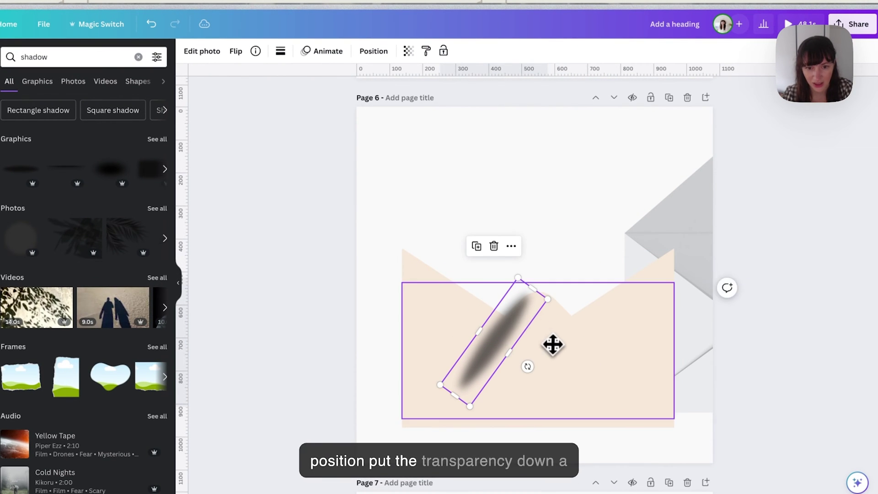
click(408, 51)
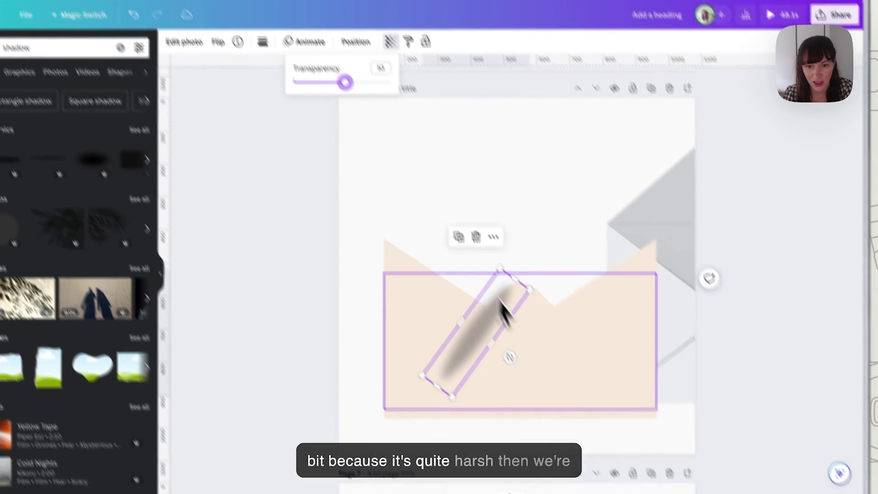
Bring the rounded bottom flap triangle to the front so it overlaps the shadow
click(562, 397)
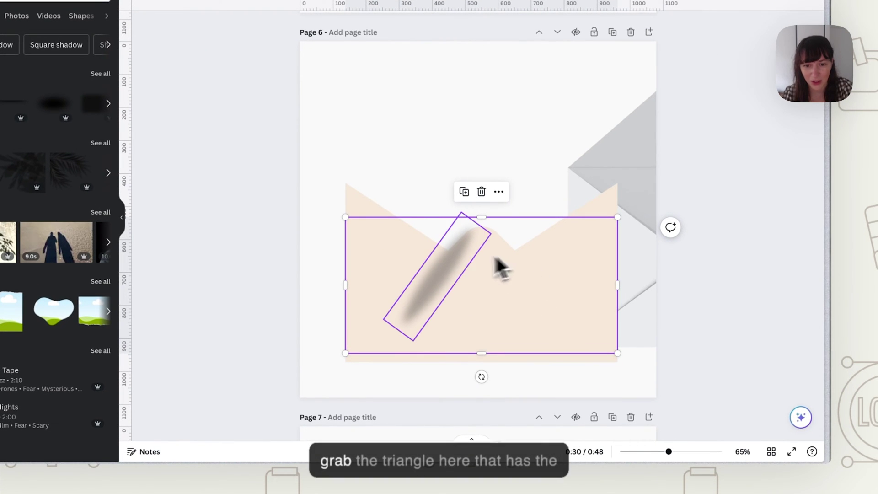
right_click(503, 292)
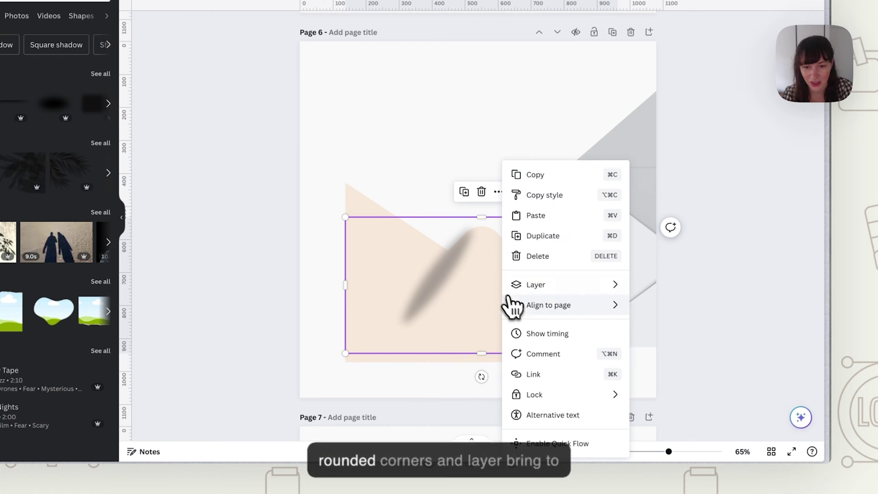
mouse_move(525, 284)
click(663, 304)
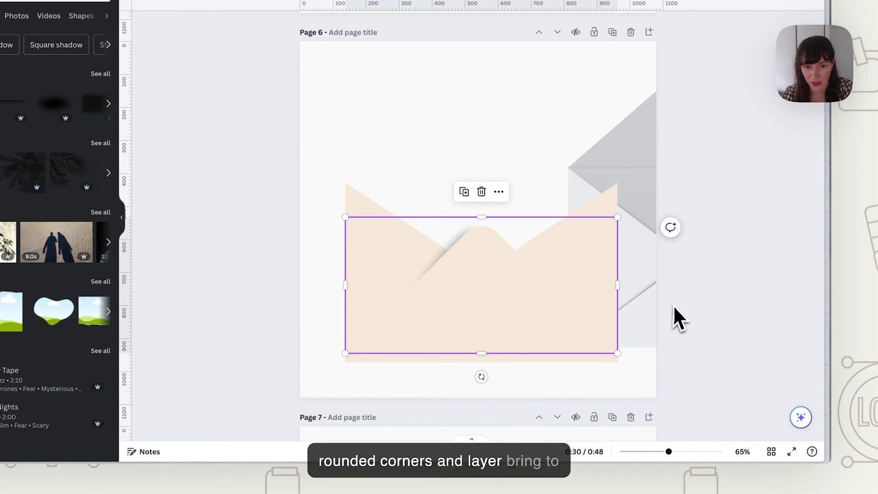
click(740, 295)
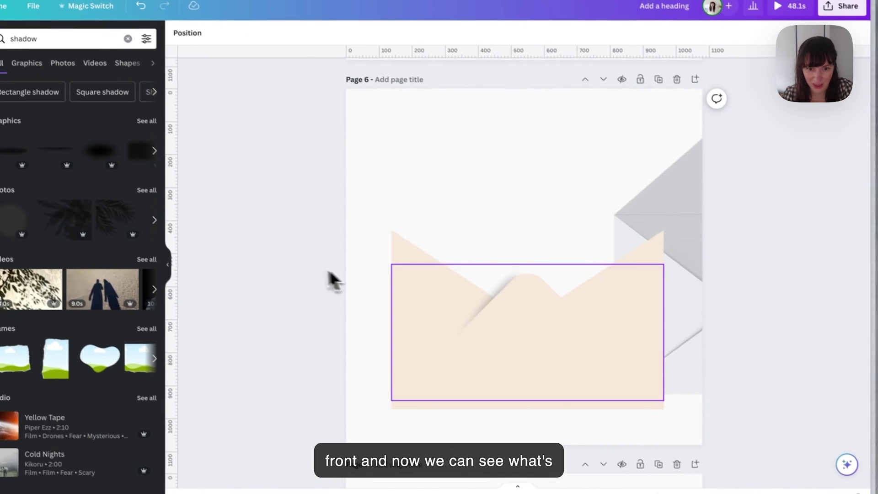
Show all layers on the page and select the shadow layer beneath the bottom flap triangle
click(505, 291)
right_click(550, 318)
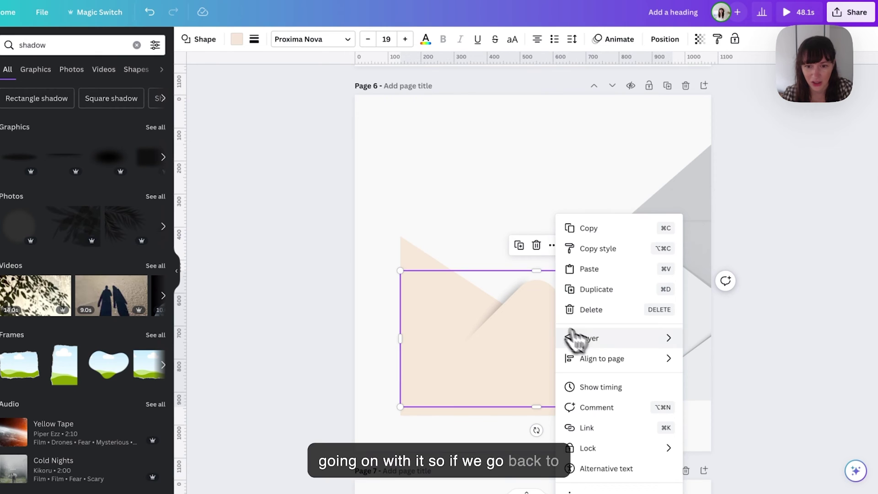
mouse_move(604, 344)
click(725, 418)
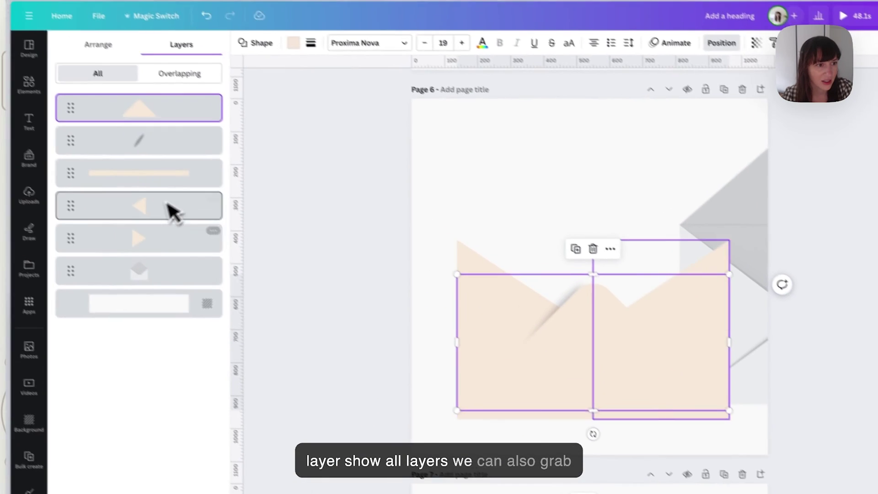
click(151, 144)
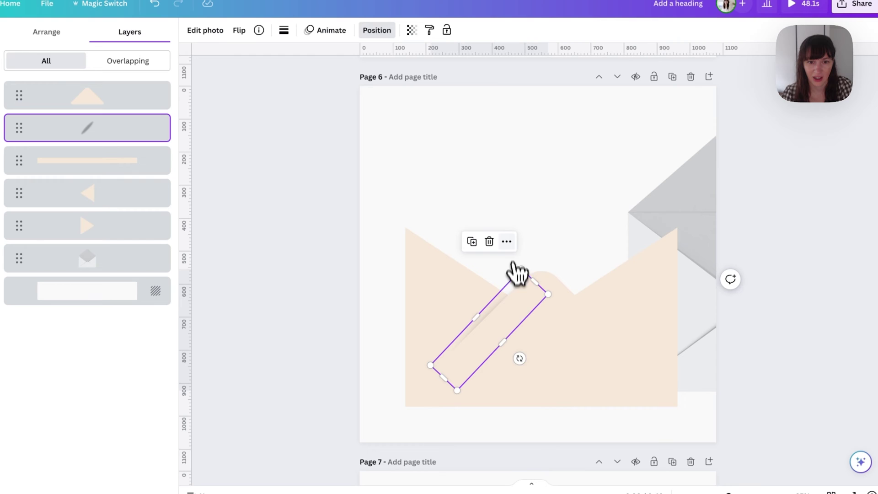
Duplicate the shadow and angle the copy along the bottom flap's right slope
right_click(590, 299)
click(551, 136)
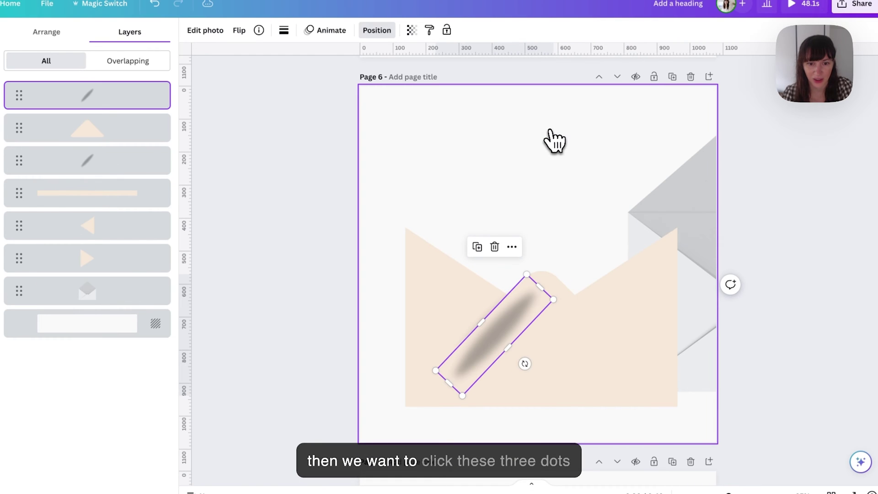
drag(496, 332, 532, 332)
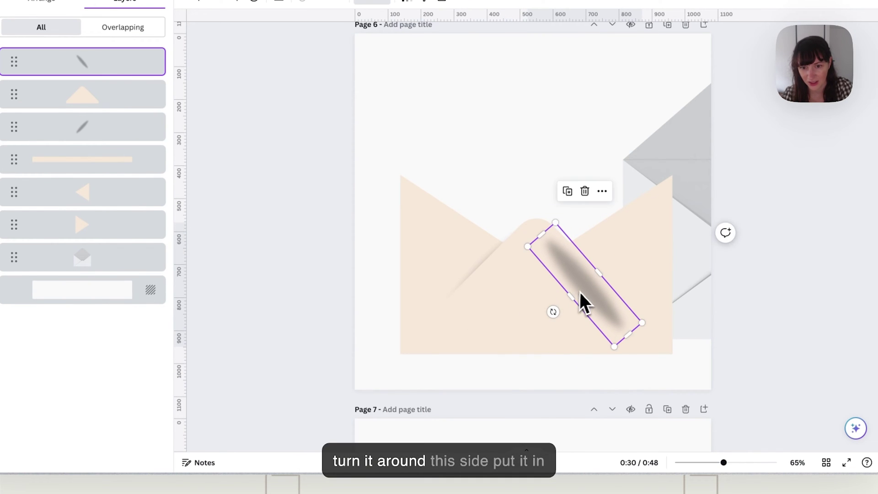
drag(587, 303, 600, 287)
Move the copied shadow's layer below the base strip and adjust its fit along the bottom flap's right slope
drag(86, 57, 96, 186)
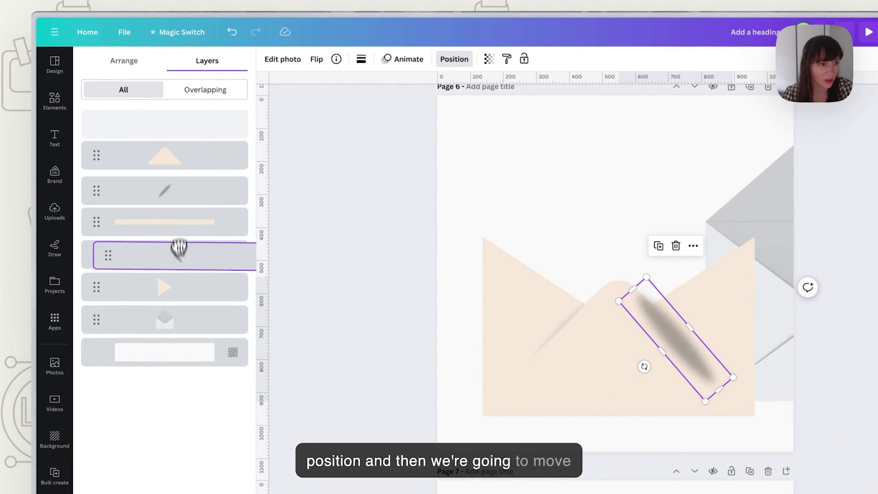
drag(179, 248, 179, 210)
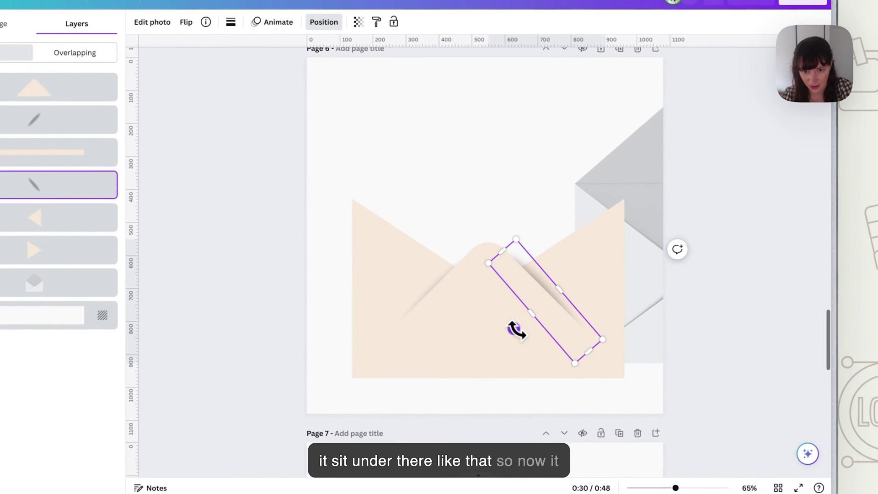
drag(644, 367, 652, 371)
drag(519, 332, 577, 334)
click(721, 361)
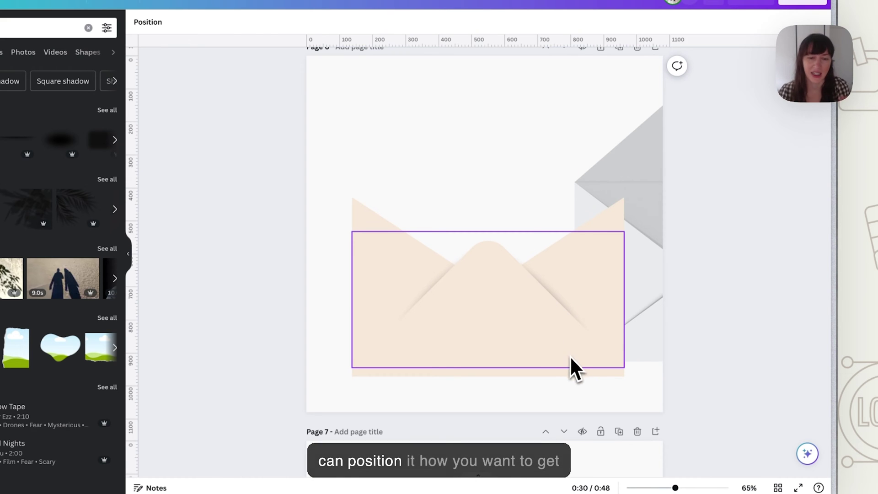
Move the grey reference envelope back behind the peach shapes, aligned with their outer edges
drag(661, 261, 512, 91)
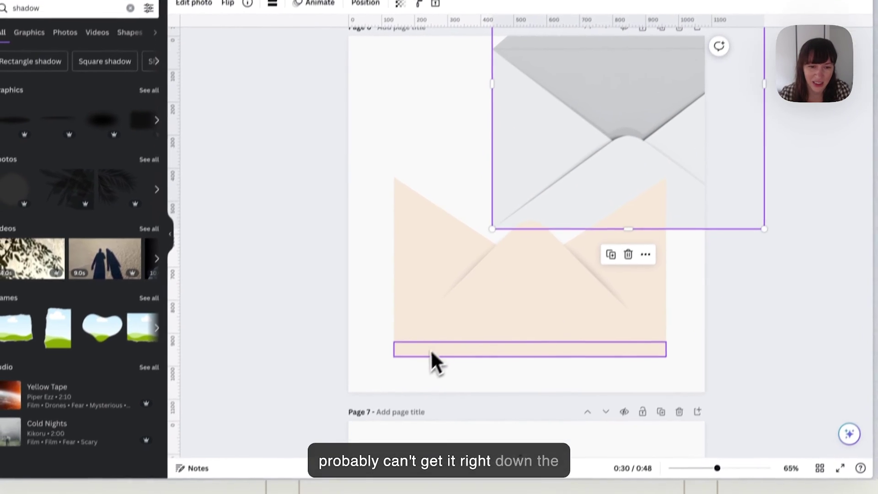
click(413, 400)
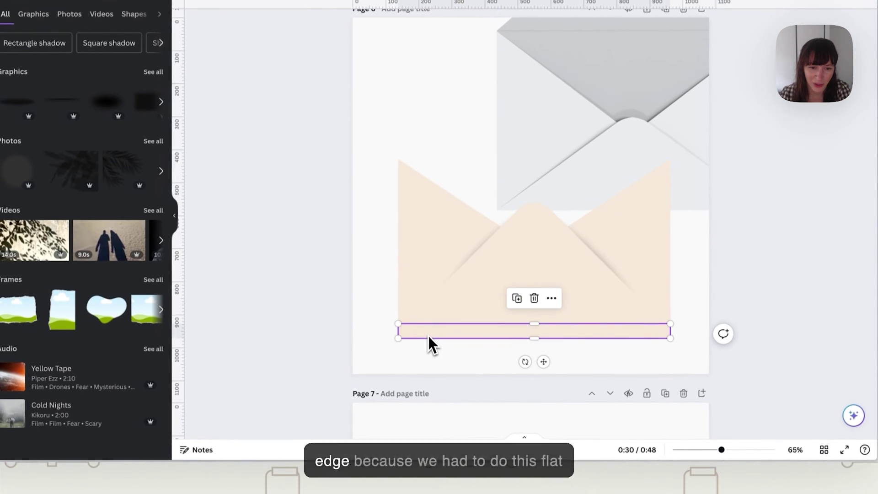
click(343, 314)
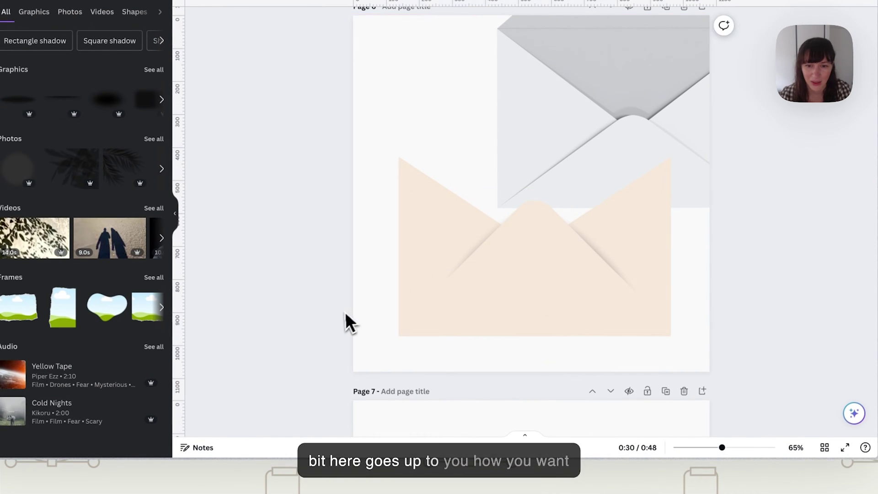
click(535, 96)
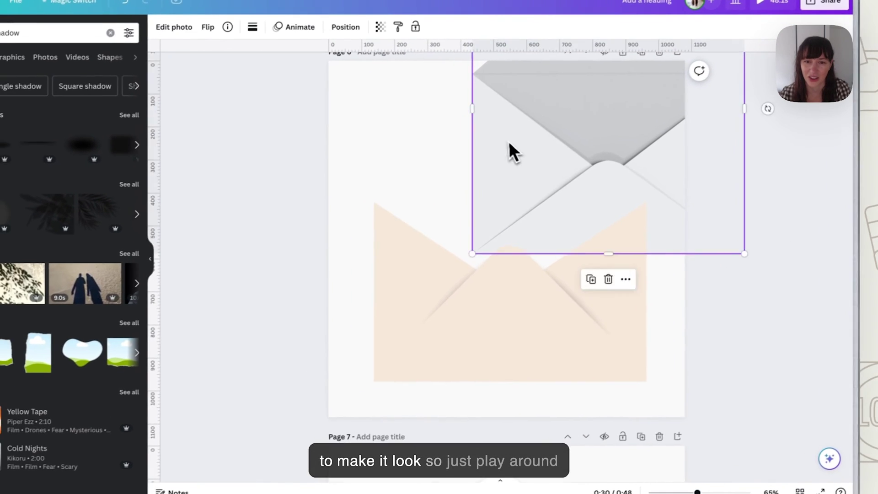
drag(512, 151, 239, 311)
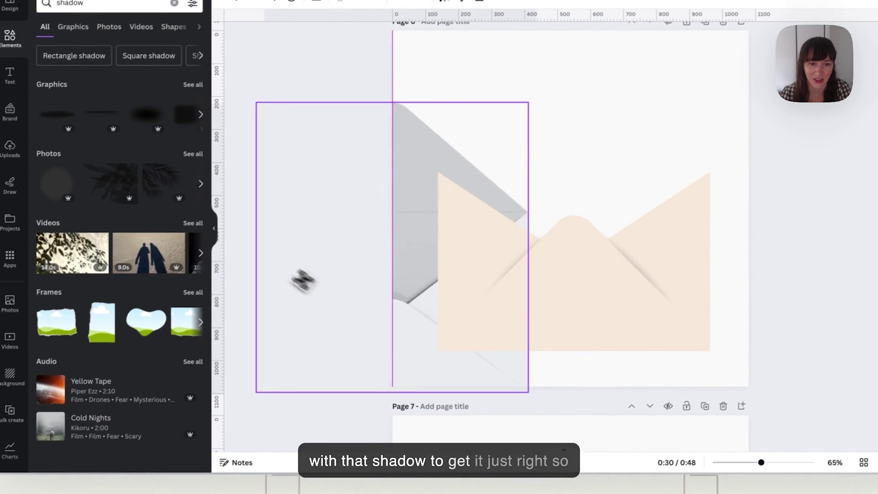
drag(303, 281, 481, 233)
Add a square, stretch it across the envelope's full width just below the fold line, and color it brick red
click(25, 45)
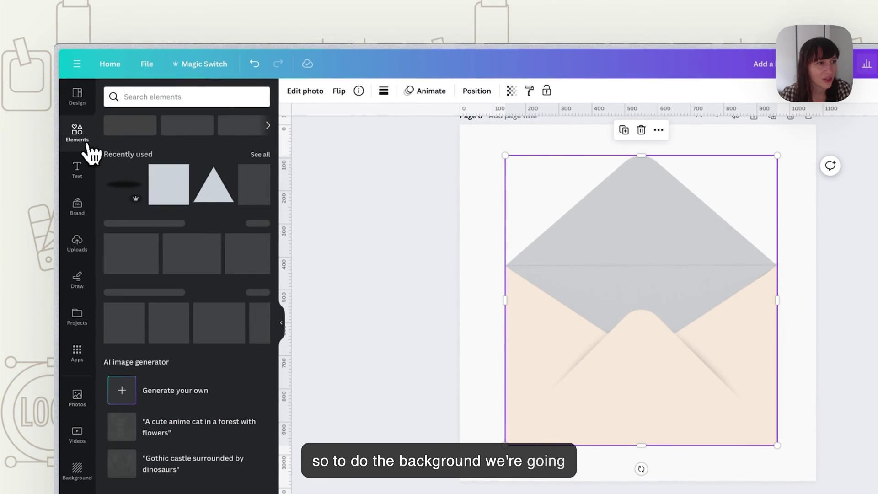
click(118, 248)
drag(660, 314, 610, 334)
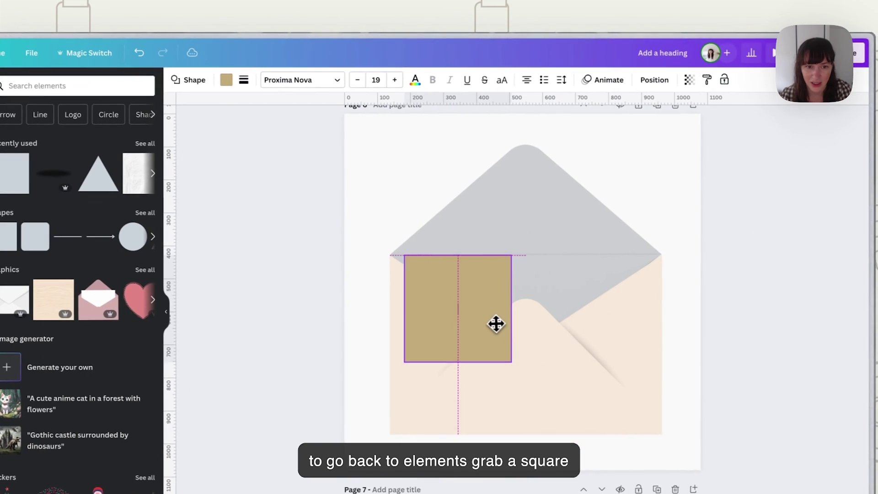
drag(494, 323, 554, 307)
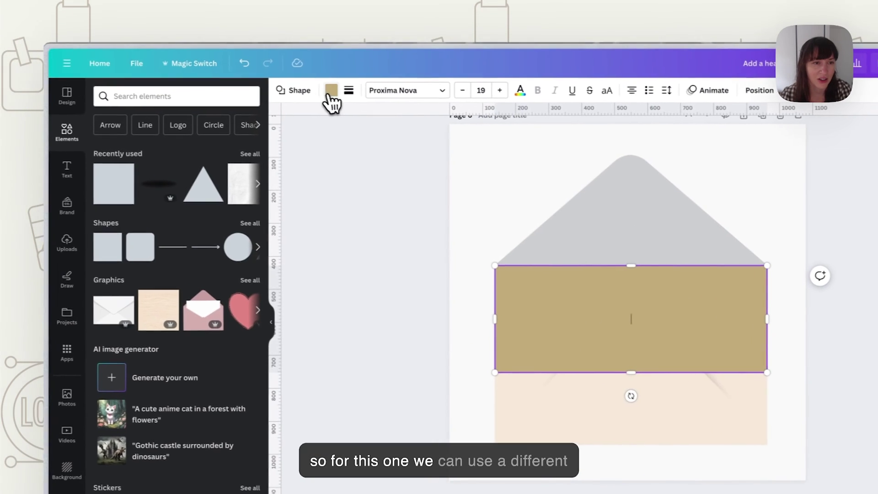
click(223, 80)
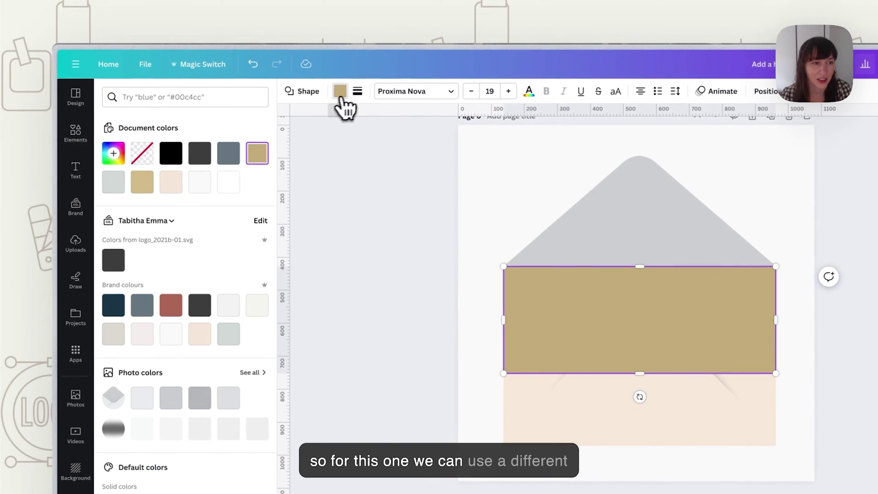
click(173, 306)
Send the brick red rectangle to the back of the envelope's layers
right_click(716, 272)
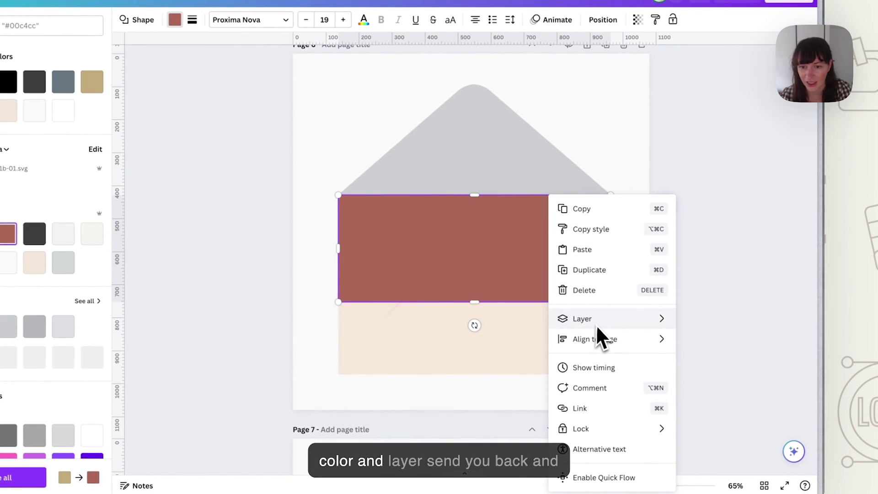
mouse_move(598, 323)
click(704, 380)
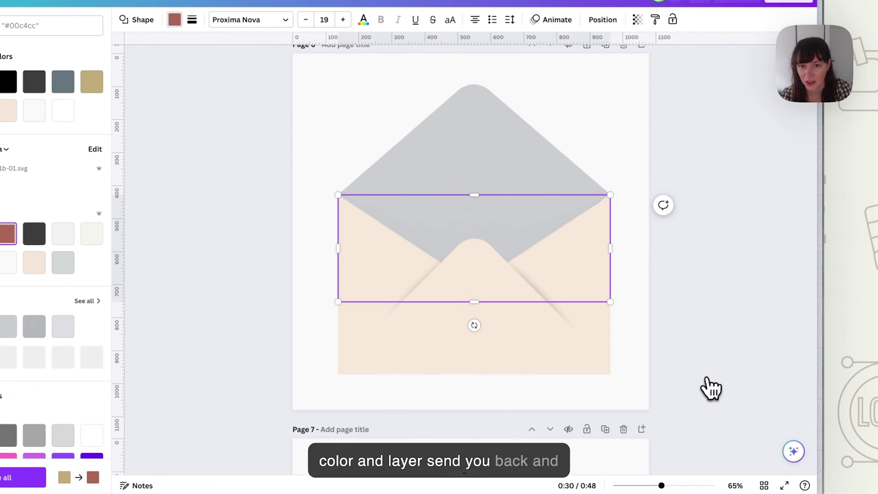
click(728, 250)
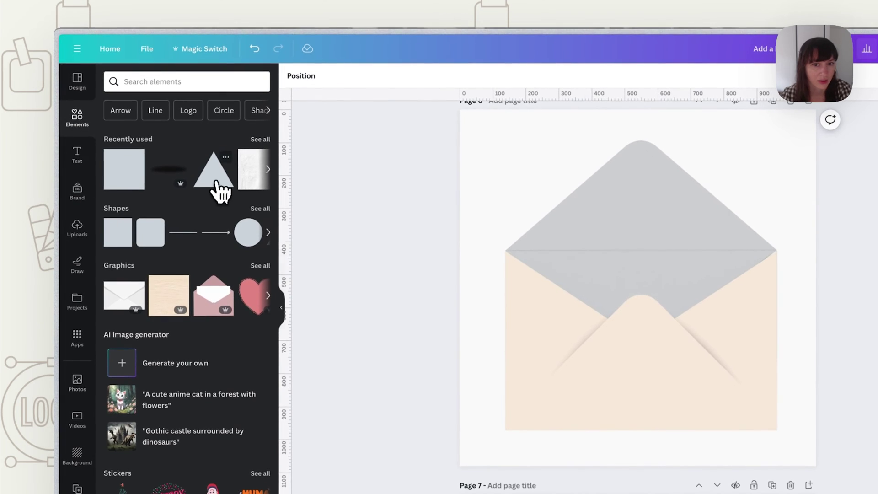
Add a brick red triangle and resize it to cover the grey envelope's open top flap
click(73, 180)
click(724, 331)
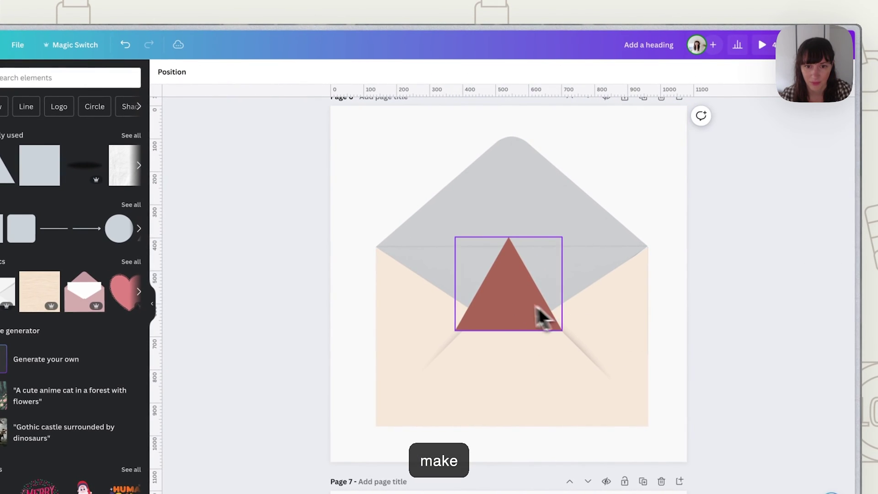
drag(530, 315, 512, 200)
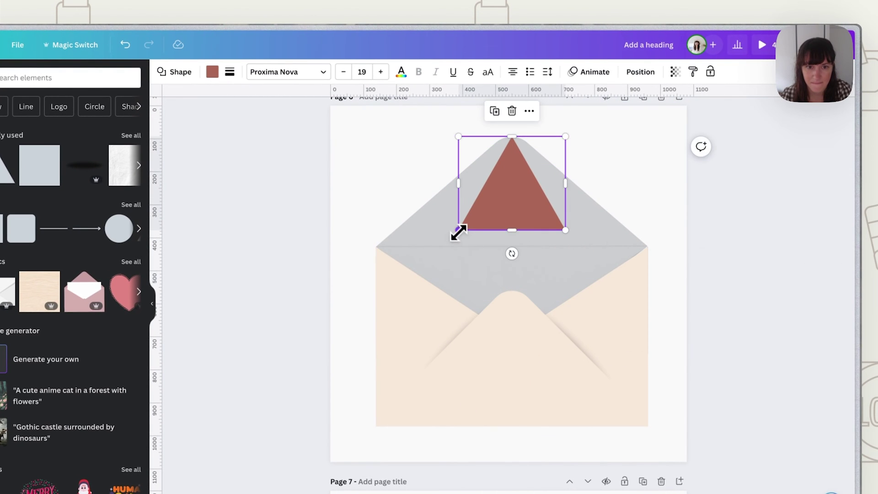
drag(458, 232, 430, 270)
drag(485, 277, 486, 233)
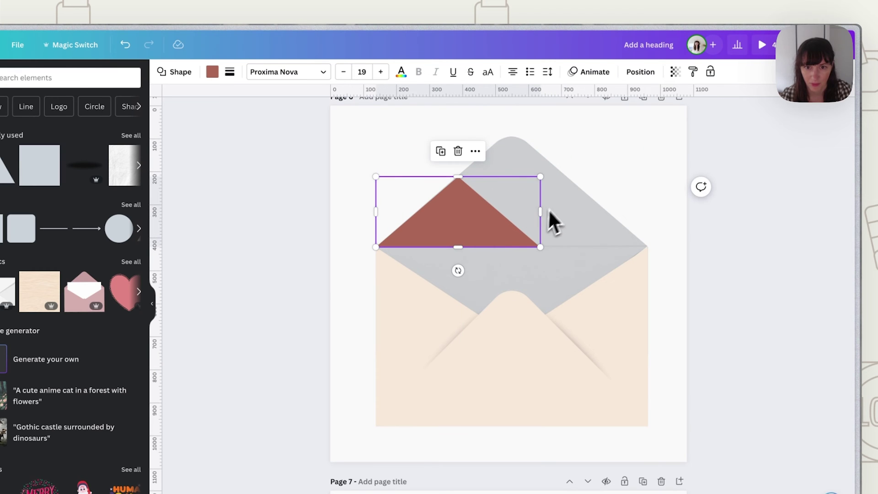
drag(541, 213, 648, 209)
drag(512, 176, 516, 123)
Set the top flap triangle's corner rounding to 28
click(230, 71)
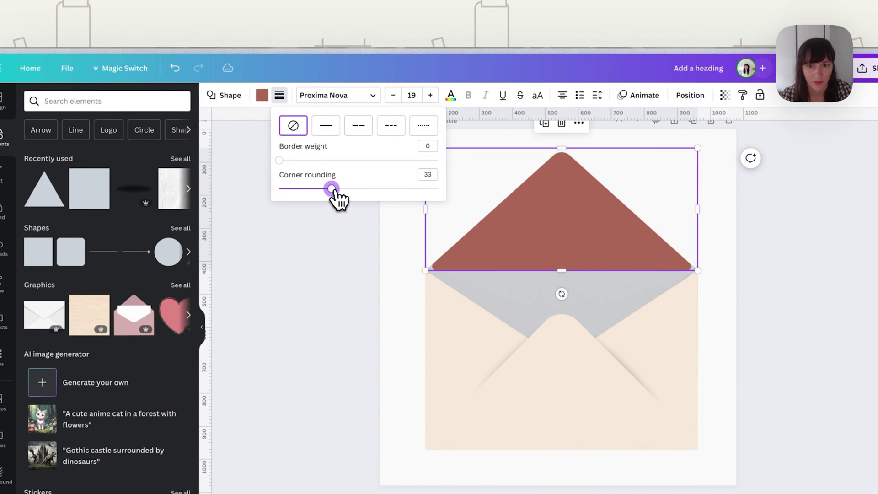
drag(323, 190, 324, 190)
click(766, 279)
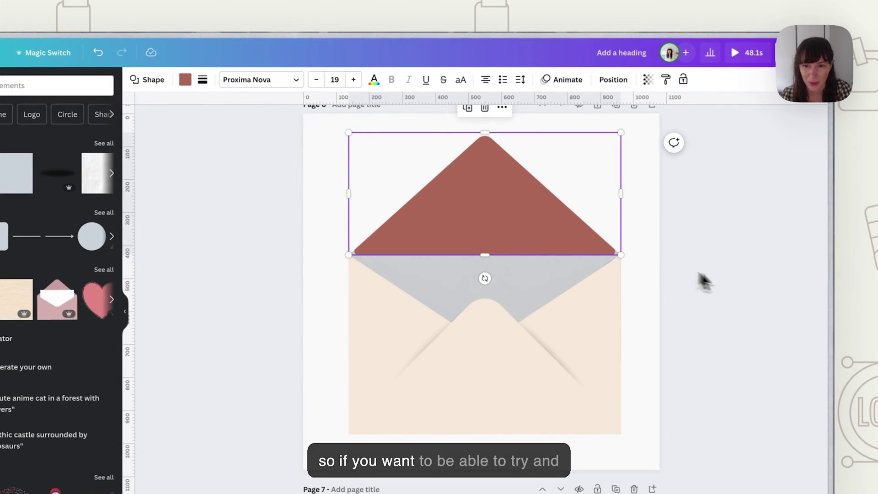
Duplicate the top flap triangle and set the copy's corner rounding to 0
click(572, 244)
alt+drag(549, 242, 572, 233)
click(209, 81)
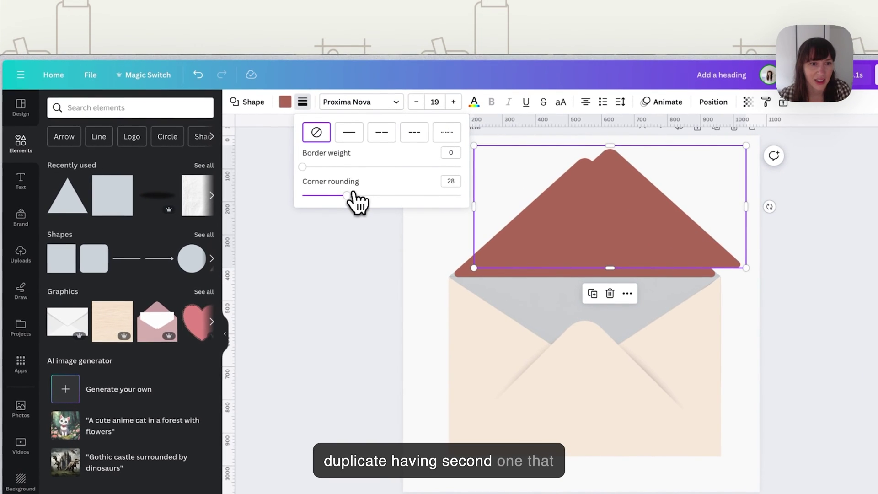
drag(347, 197, 249, 198)
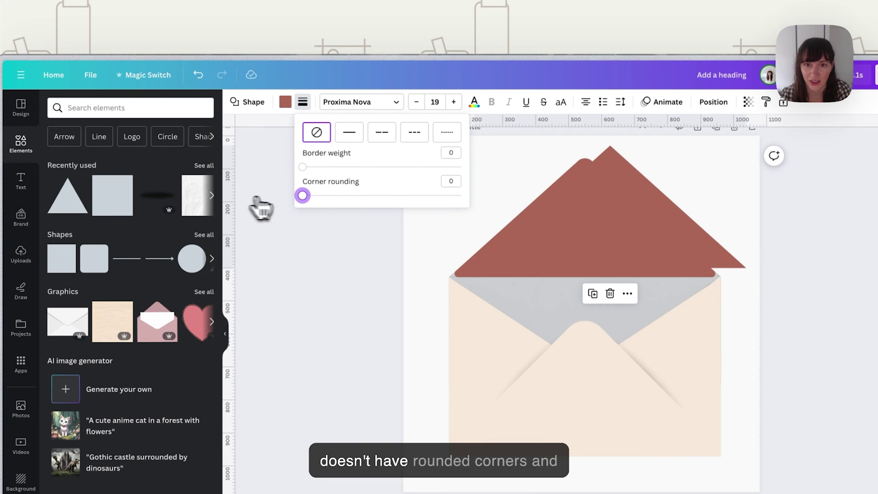
Shrink the sharp-cornered triangle to fill the top flap's lower left corner, and place a duplicate in the lower right corner
click(615, 192)
drag(611, 146, 543, 214)
drag(635, 208, 503, 206)
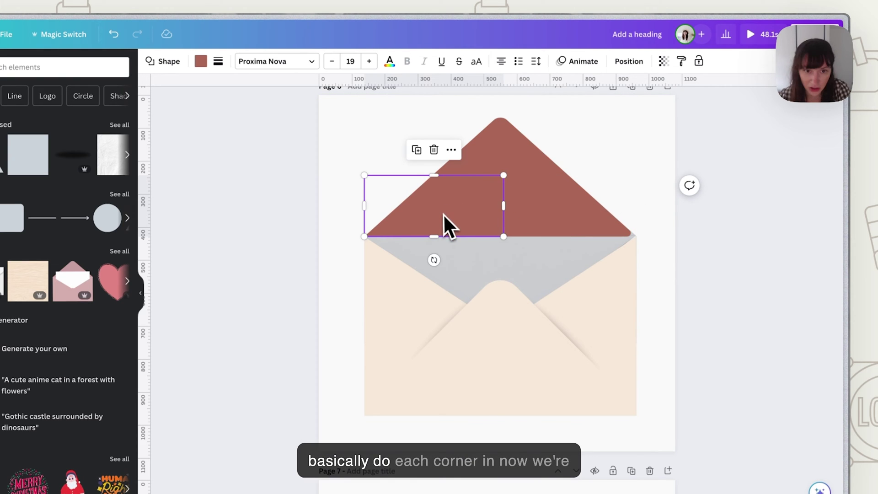
drag(447, 225, 574, 217)
Group the top flap triangle with the two small corner triangles
shift+click(470, 201)
shift+click(508, 158)
right_click(509, 156)
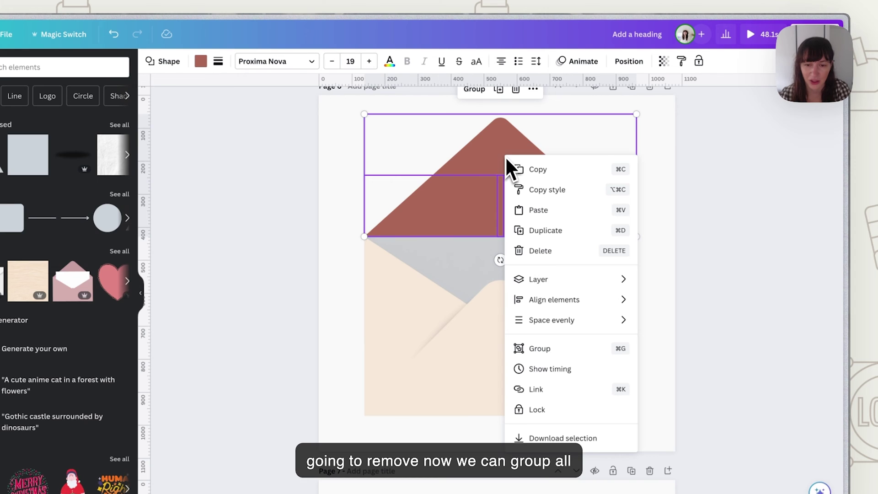
click(523, 336)
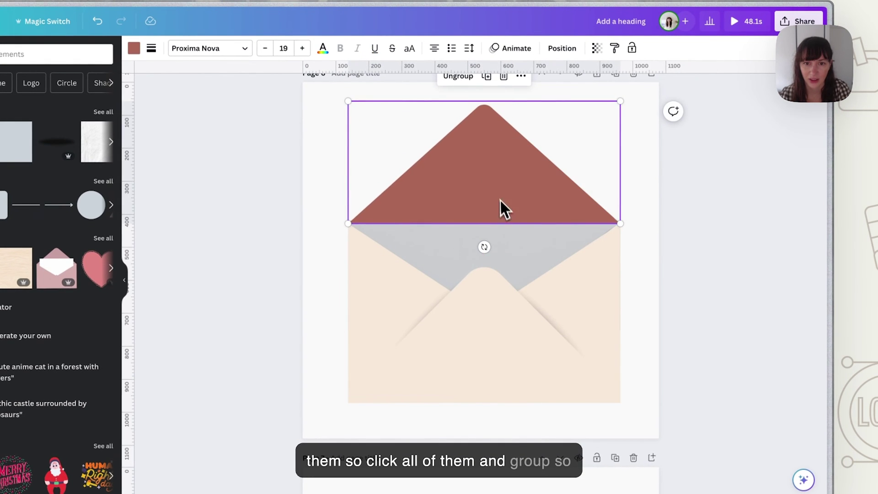
Delete the grey reference envelope behind the top flap
drag(500, 202, 446, 197)
click(439, 221)
key(Delete)
click(496, 208)
click(689, 273)
Nudge the top flap's triangle to close the thin gap along the envelope's fold line
click(545, 221)
scroll(541, 211, down, 1)
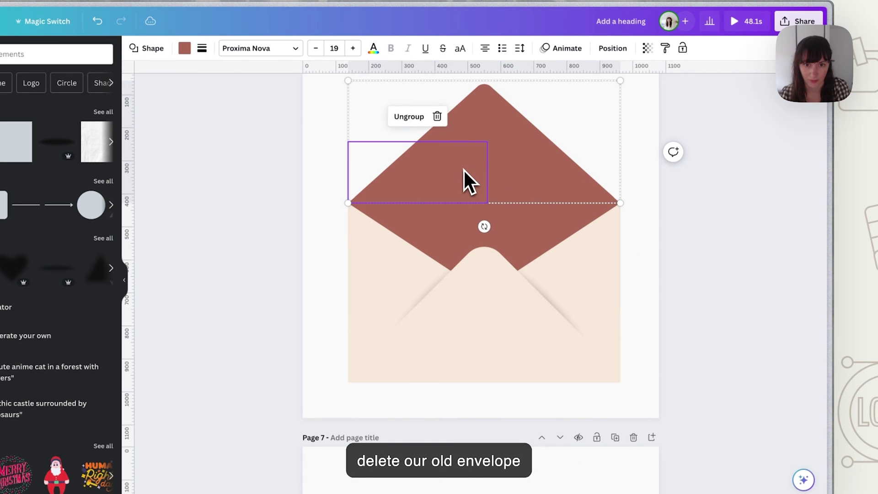
scroll(483, 126, down, 1)
click(698, 210)
scroll(694, 215, up, 4)
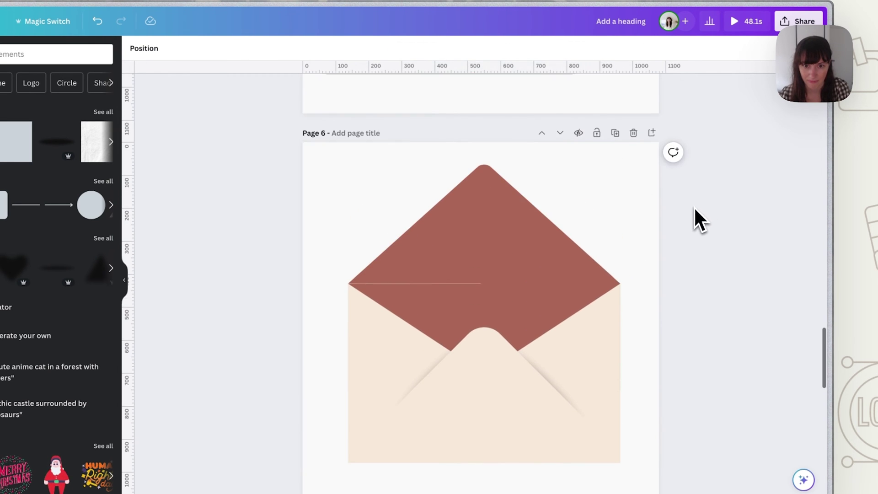
click(502, 217)
drag(502, 217, 495, 204)
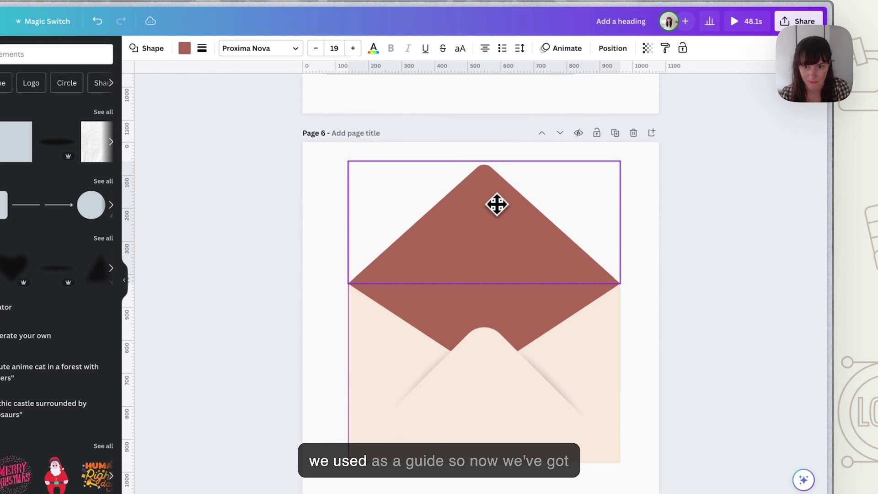
Add a square in the flap's reddish-brown, flatten it into a thin strip, and cover the pale line along the envelope's fold with it
click(727, 306)
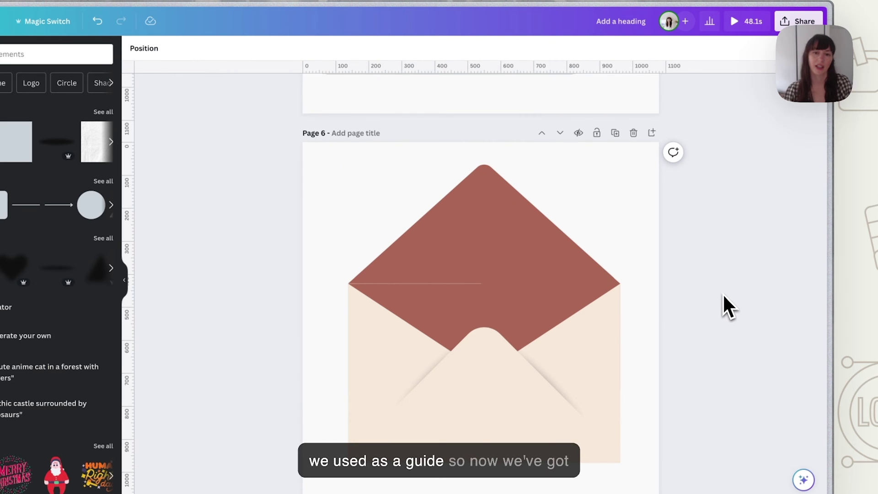
click(526, 289)
click(690, 319)
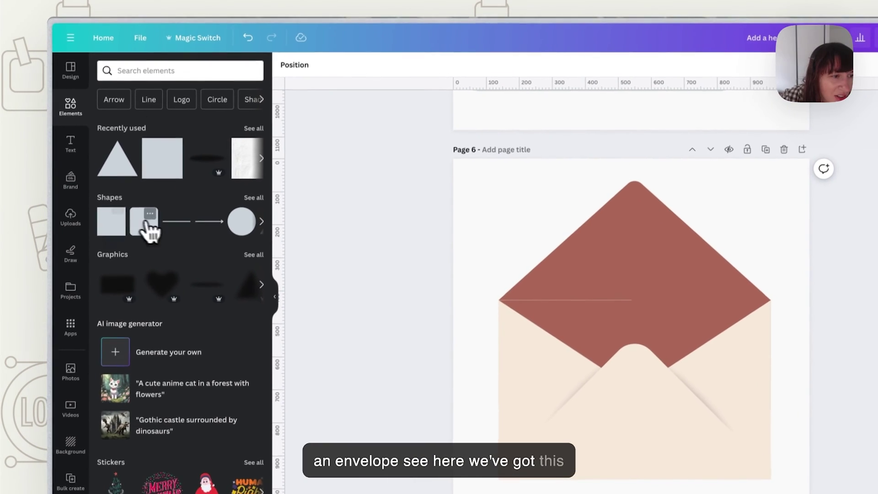
click(113, 211)
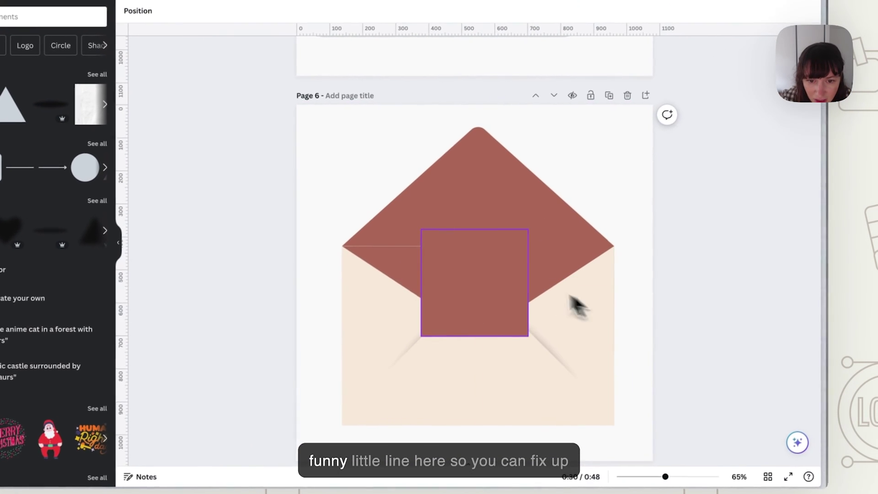
drag(663, 303, 643, 272)
drag(477, 243, 491, 223)
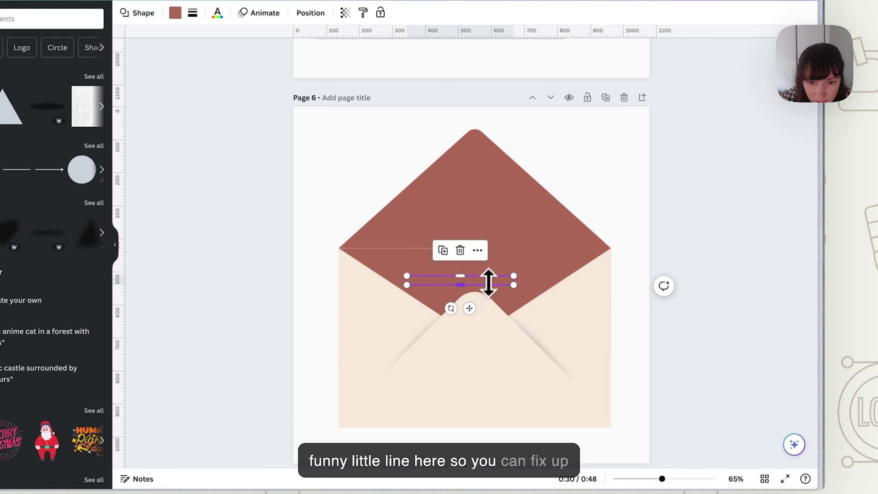
drag(425, 273, 503, 274)
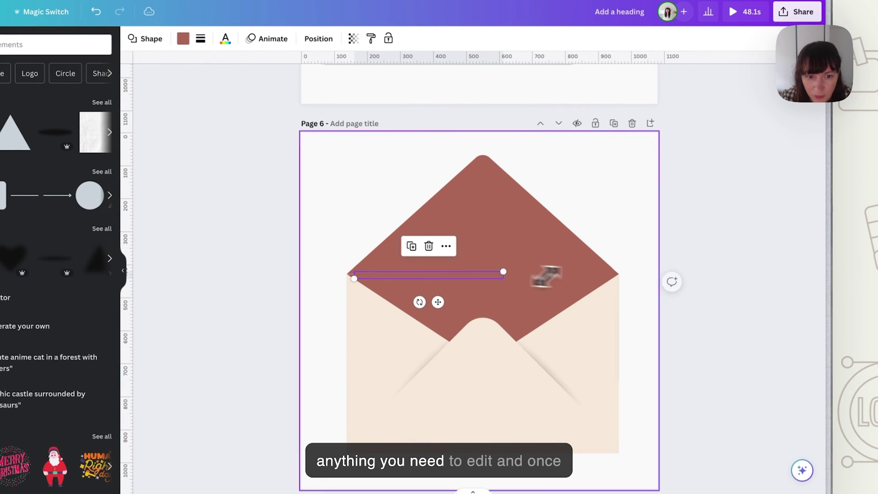
click(726, 318)
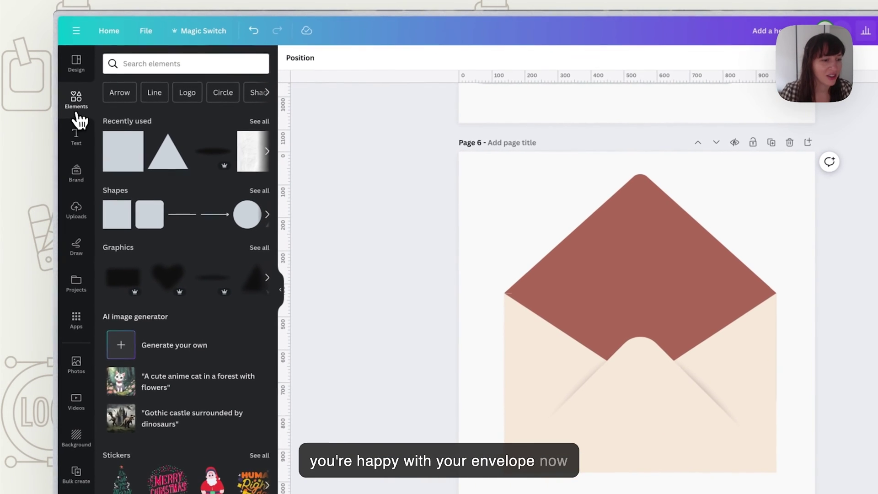
Insert a square image frame, enlarge it to almost the envelope's width, and centre it over the envelope
scroll(192, 342, down, 12)
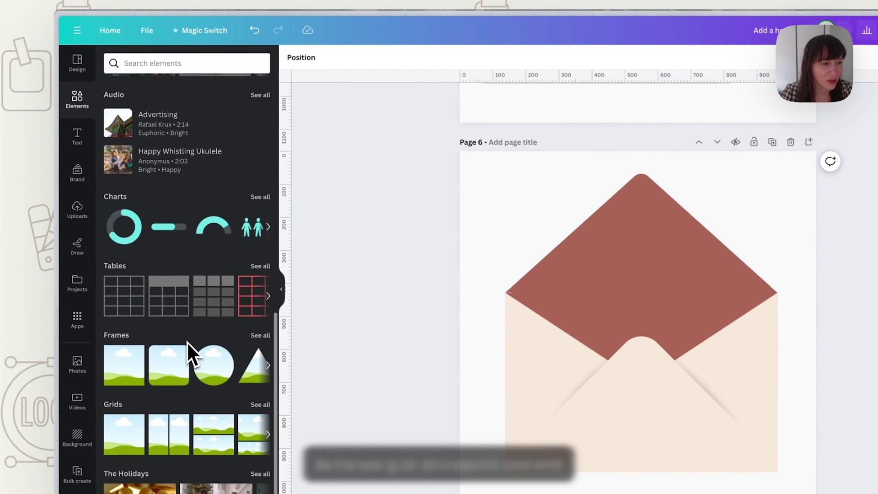
scroll(186, 341, down, 2)
click(120, 239)
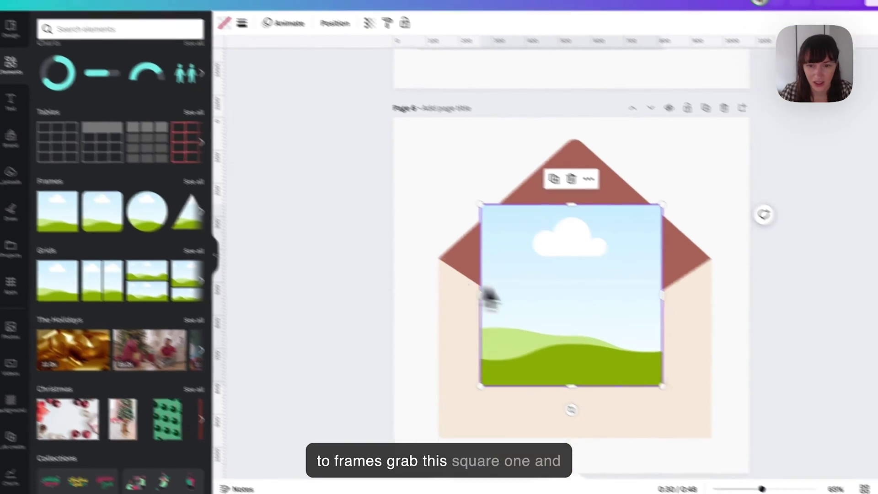
drag(507, 298, 548, 271)
drag(635, 341, 635, 369)
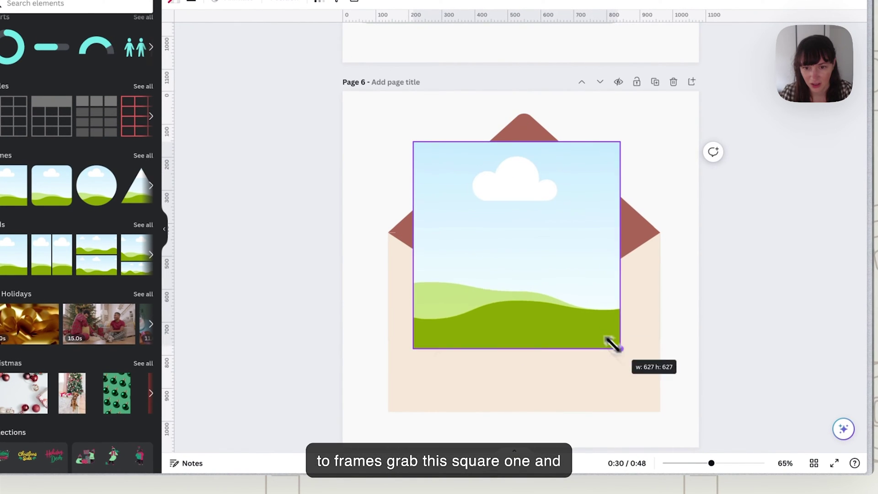
drag(532, 283, 530, 287)
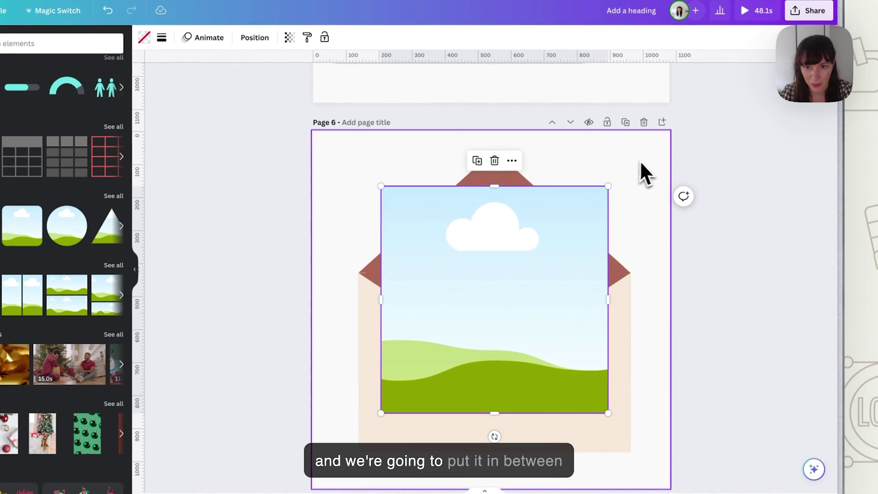
drag(555, 299, 555, 270)
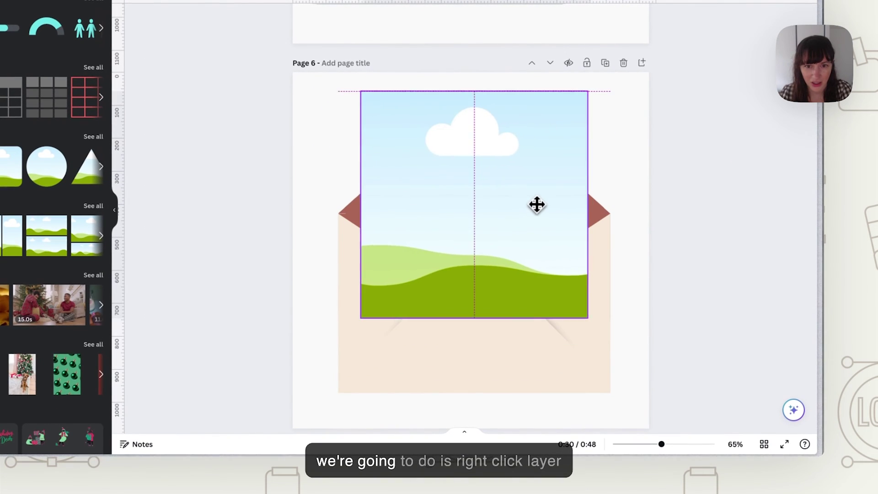
drag(535, 211, 535, 229)
Reorder the layers to put the reddish-brown flap group, fold strip and interior rectangle at the back of the envelope
right_click(534, 230)
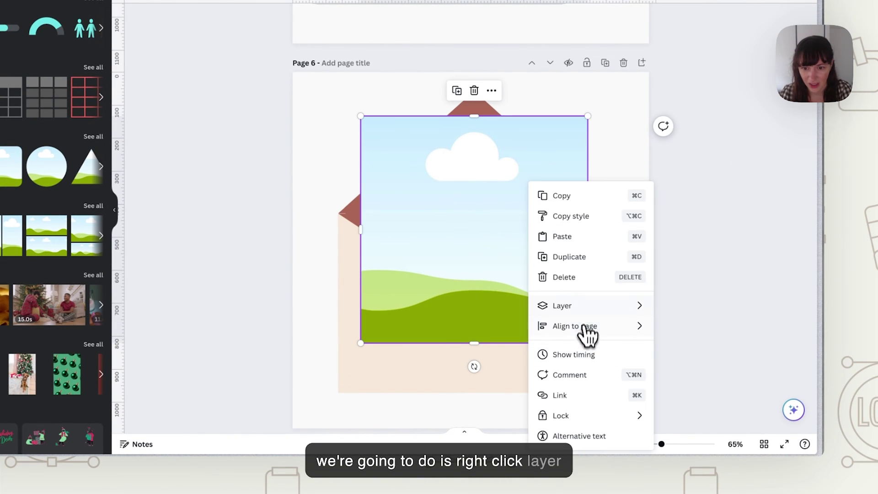
mouse_move(585, 316)
click(711, 393)
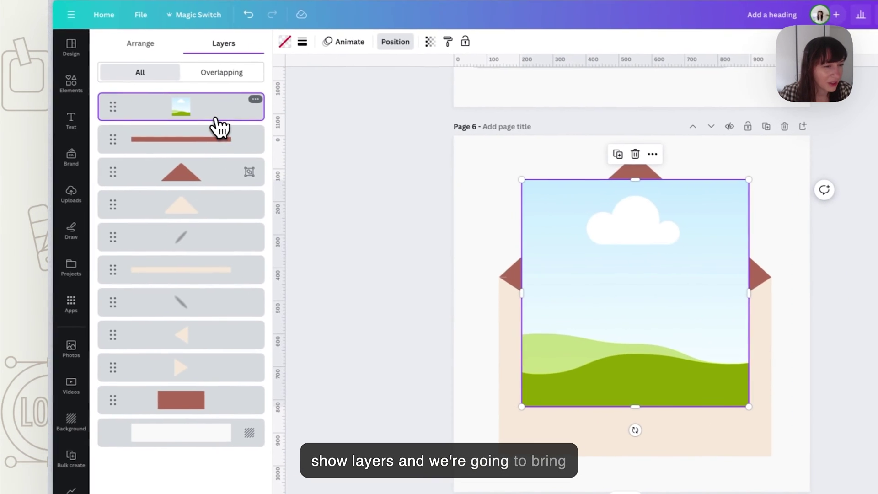
drag(59, 66, 49, 105)
drag(216, 170, 215, 197)
drag(208, 388, 197, 131)
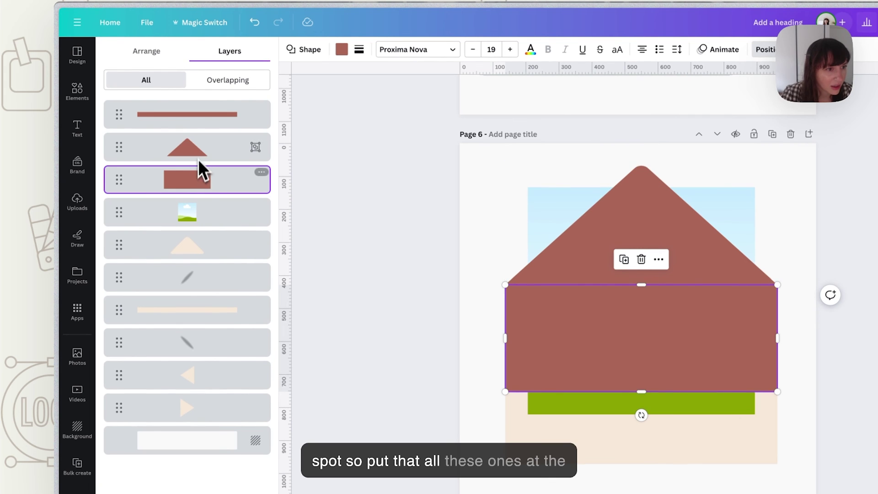
drag(196, 133, 177, 343)
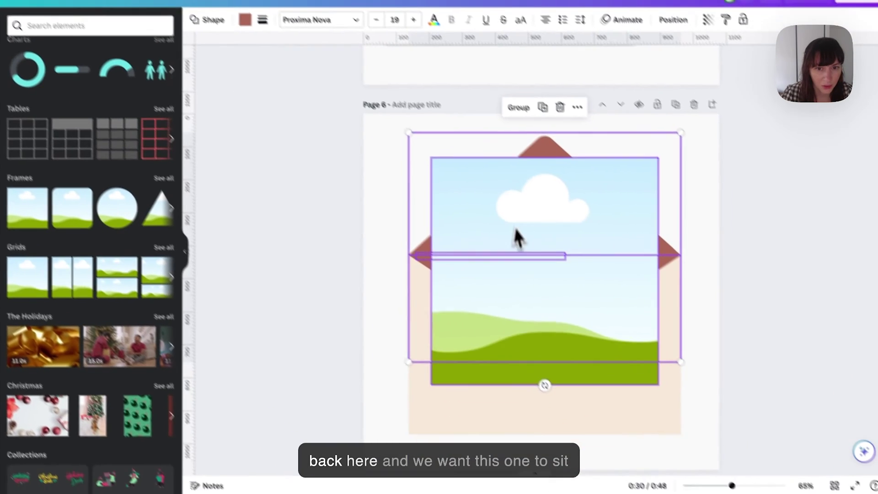
Move the frame in the layer order below all cream envelope pieces and shadows, just above the reddish-brown back pieces
right_click(463, 212)
mouse_move(531, 343)
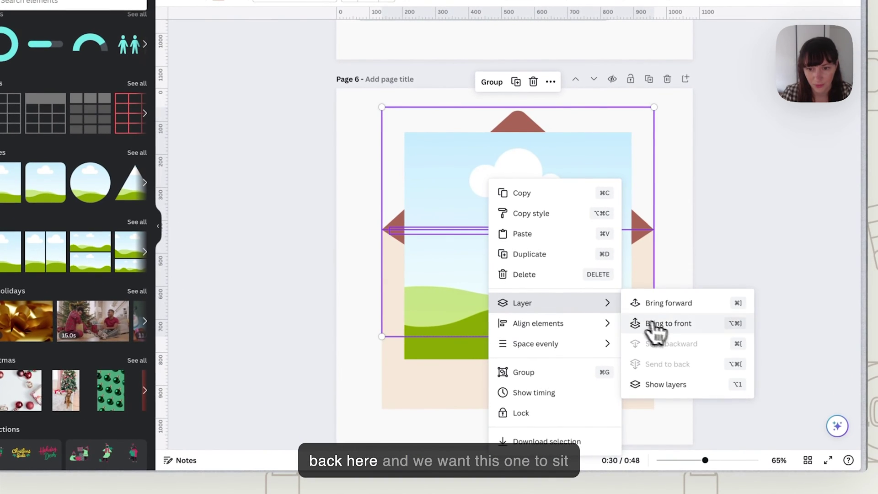
click(659, 386)
drag(69, 67, 87, 269)
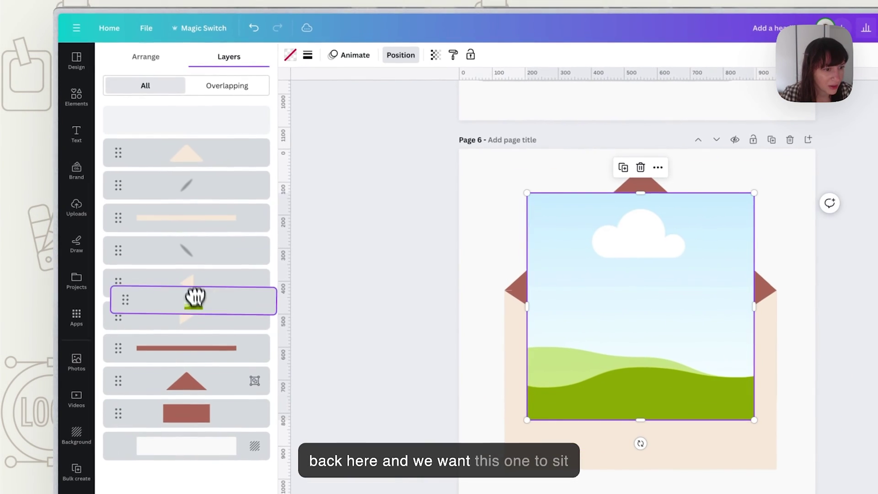
drag(210, 330, 206, 330)
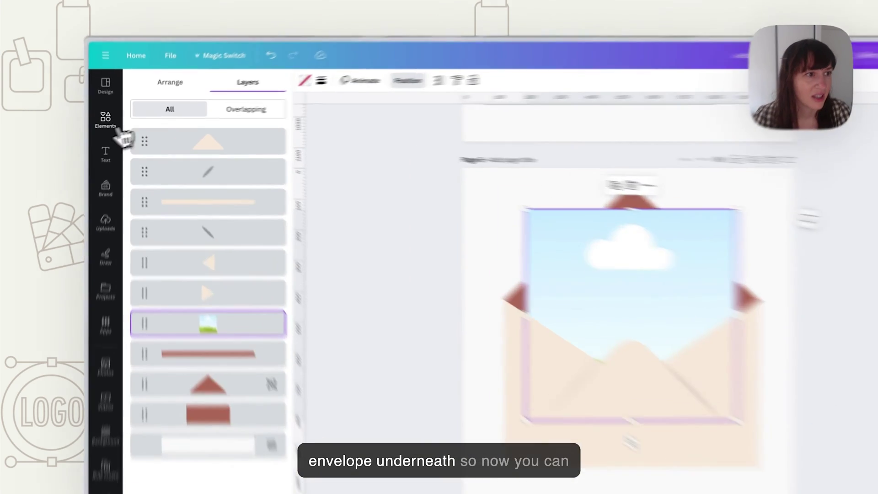
Fill the frame with the uploaded "Cozy Creative Catalogue" cover image
click(112, 119)
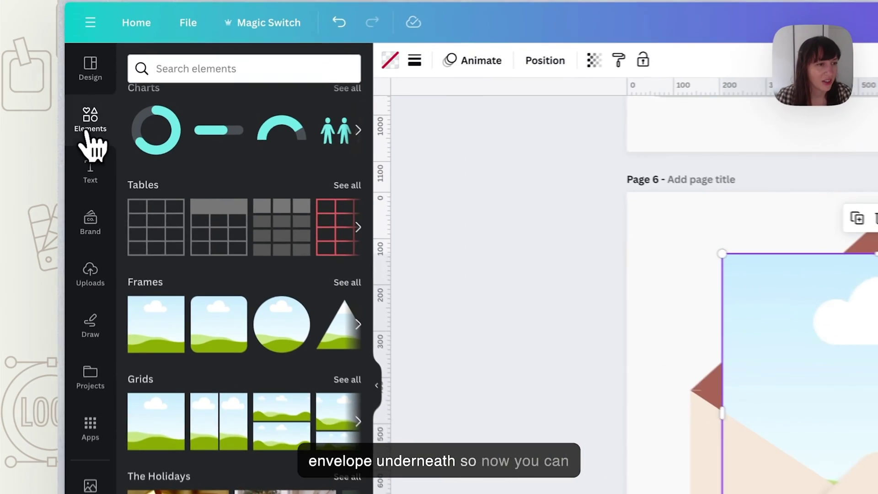
click(88, 296)
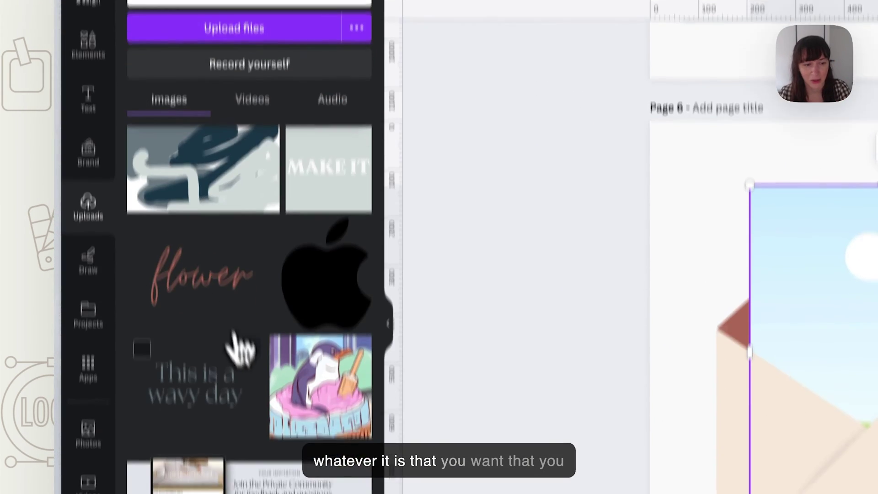
scroll(236, 434, down, 10)
scroll(235, 288, down, 10)
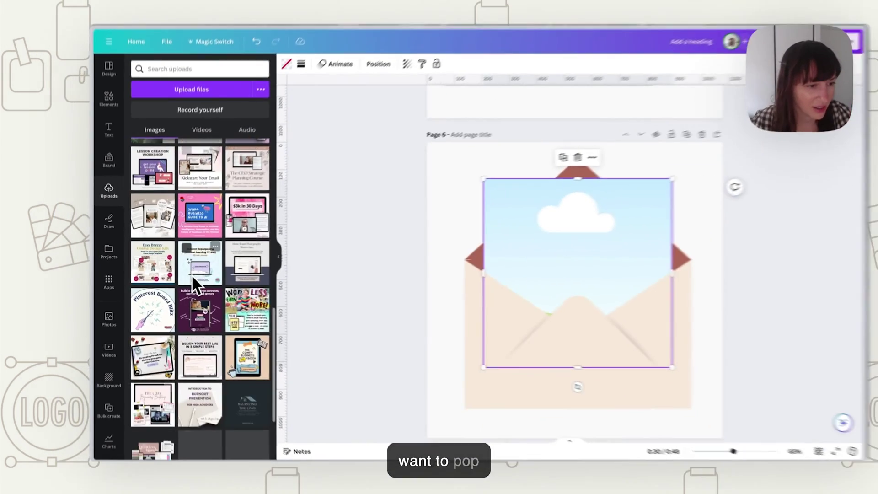
drag(215, 229, 526, 260)
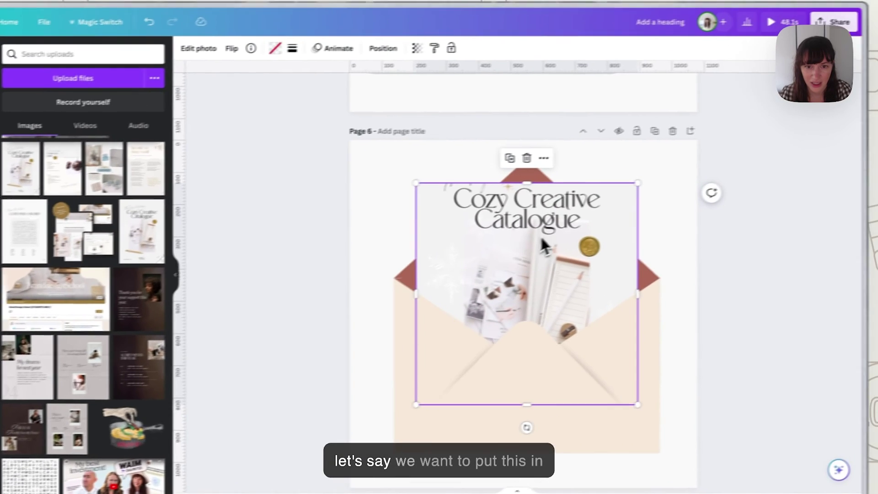
Shift the catalogue image down inside its frame to show the full title, and raise the frame slightly out of the envelope
double_click(605, 224)
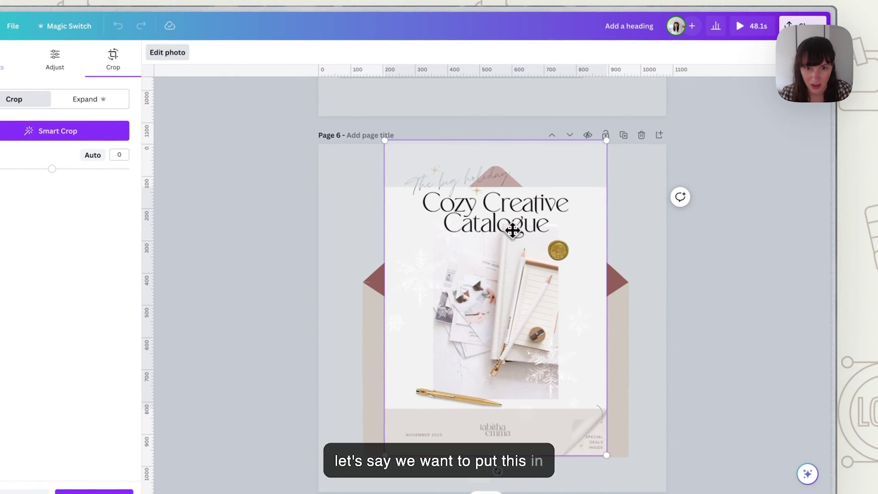
drag(512, 230, 513, 298)
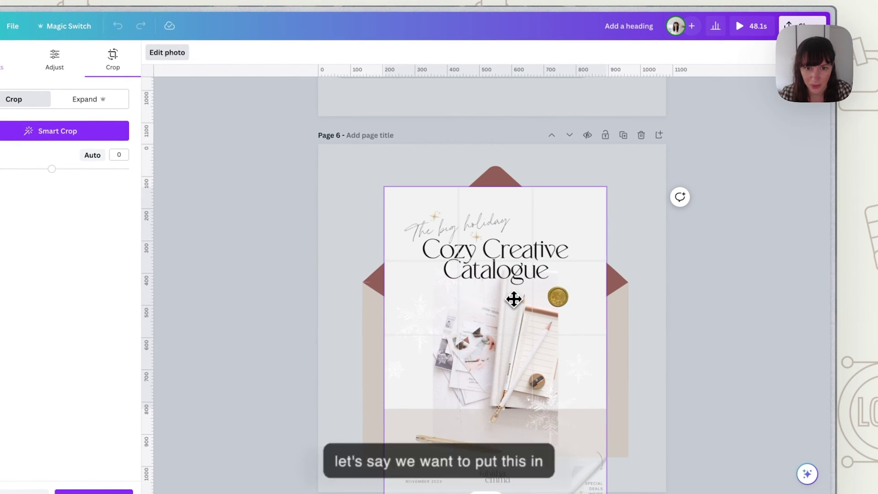
click(713, 345)
click(698, 339)
drag(497, 262, 498, 251)
click(729, 338)
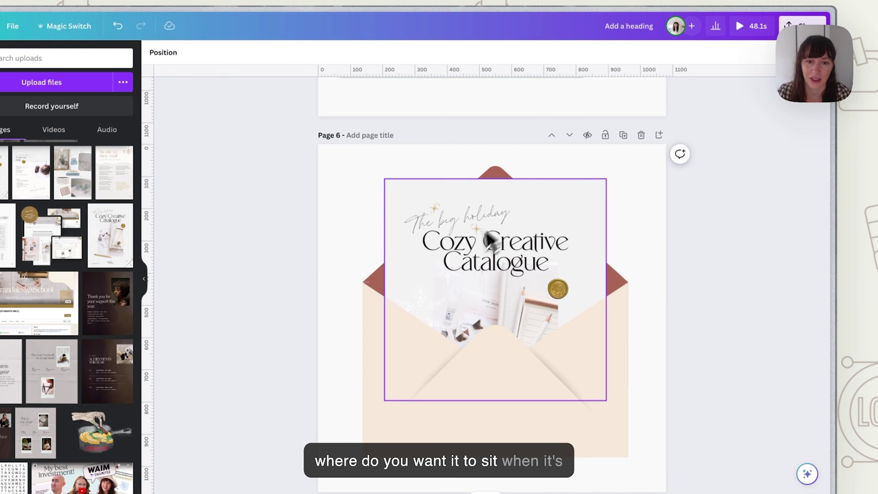
Animate the framed catalogue image with Baseline on both enter and exit, at the slowest speed and in the upward direction
click(530, 283)
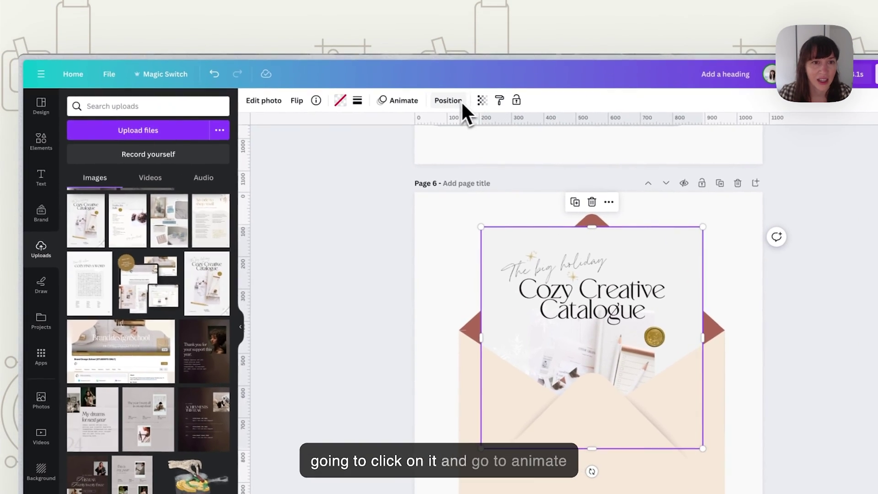
click(348, 76)
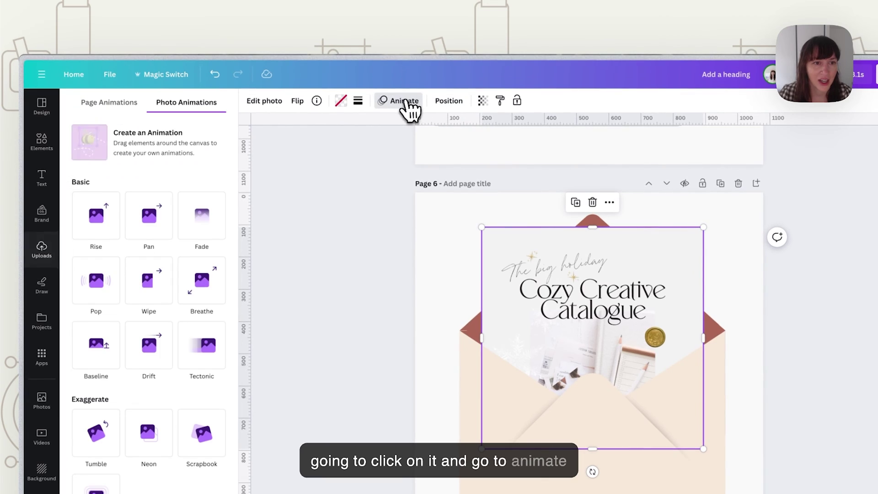
click(106, 305)
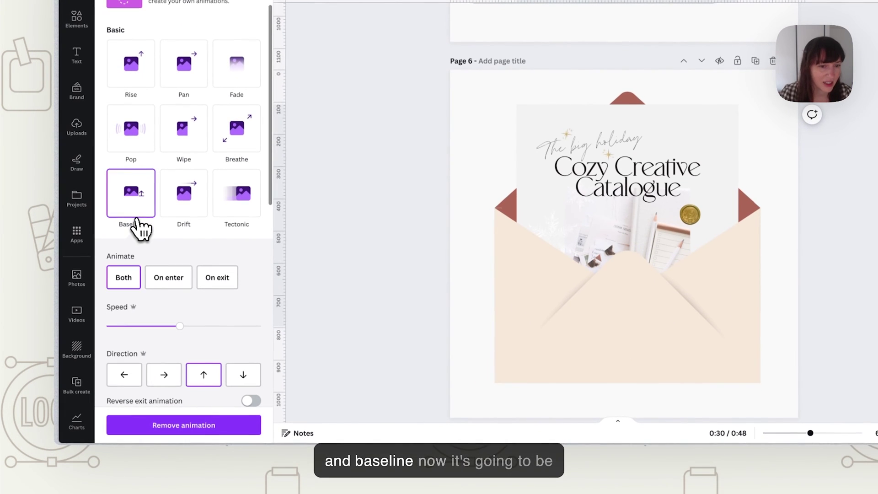
drag(180, 327, 108, 328)
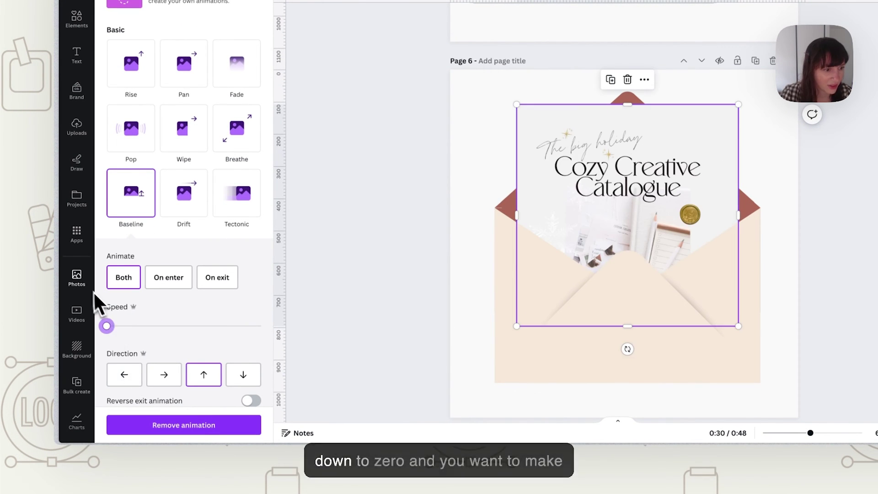
click(204, 375)
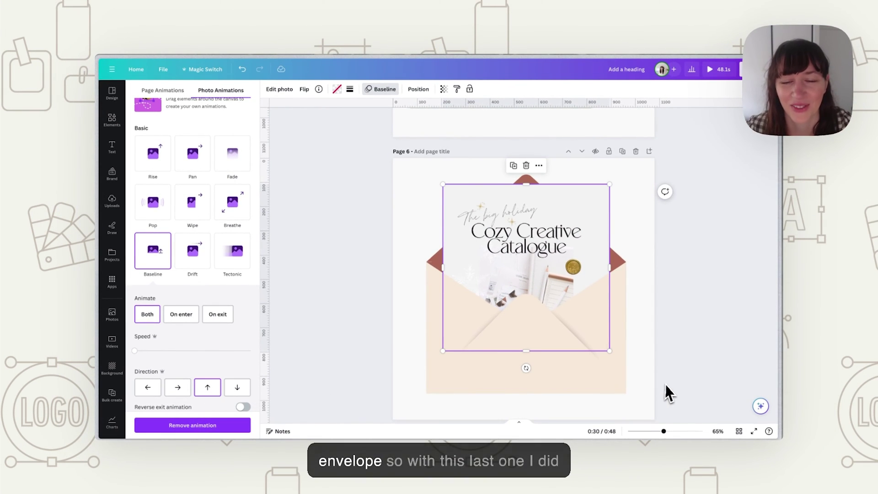
On page 7, move the circular "WITH LOVE" text off the stamps to the empty area at the envelope's upper right
scroll(671, 383, up, 10)
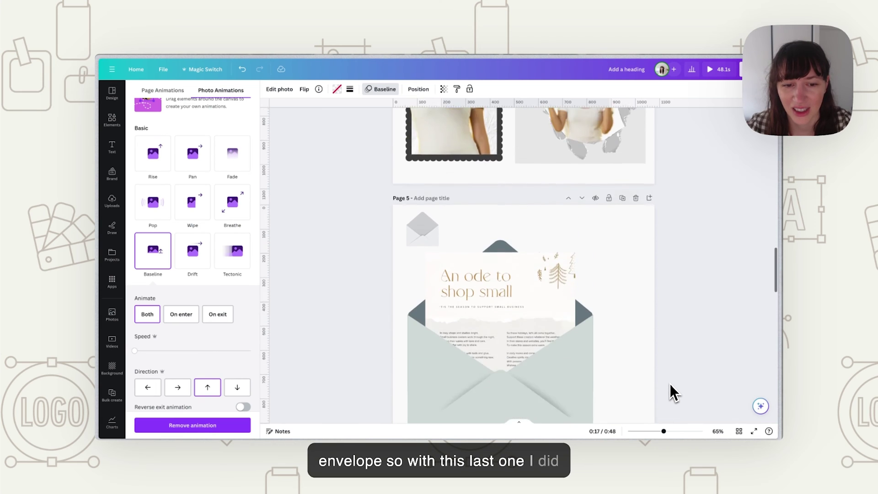
scroll(670, 383, down, 10)
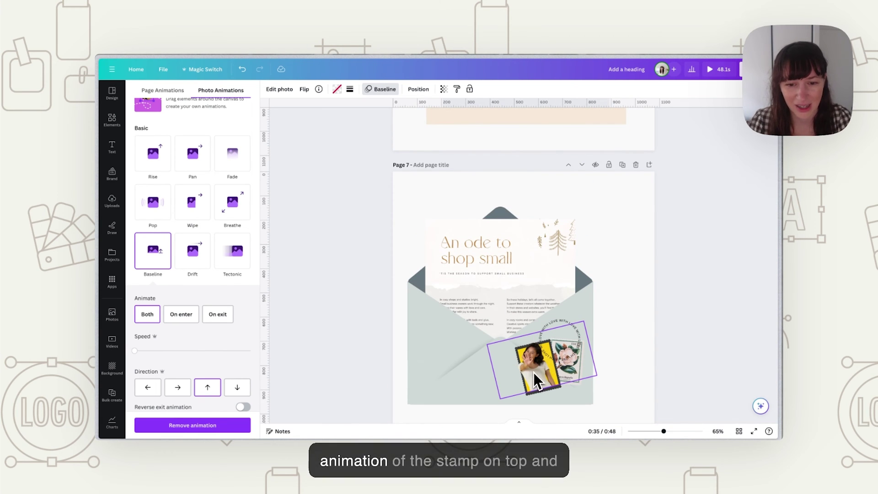
click(579, 324)
drag(573, 331, 627, 255)
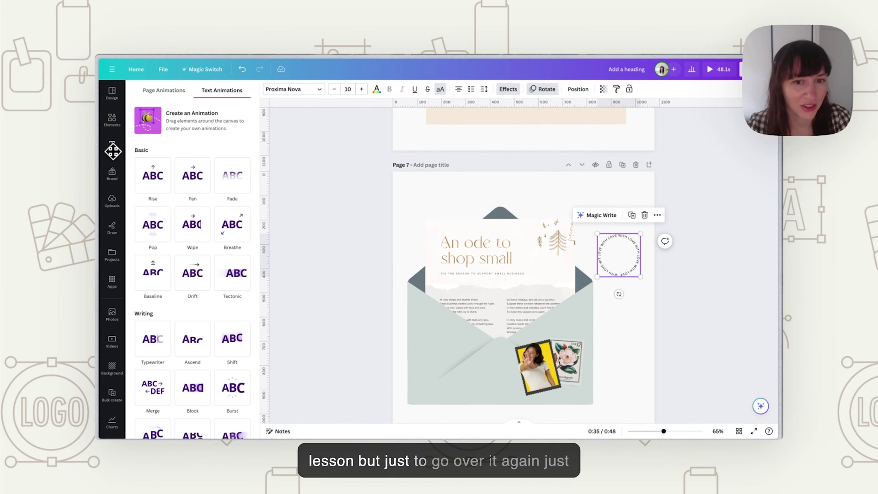
Add a subheading text box on page 6 and fill it with the word "hello" repeated six times
scroll(517, 305, up, 5)
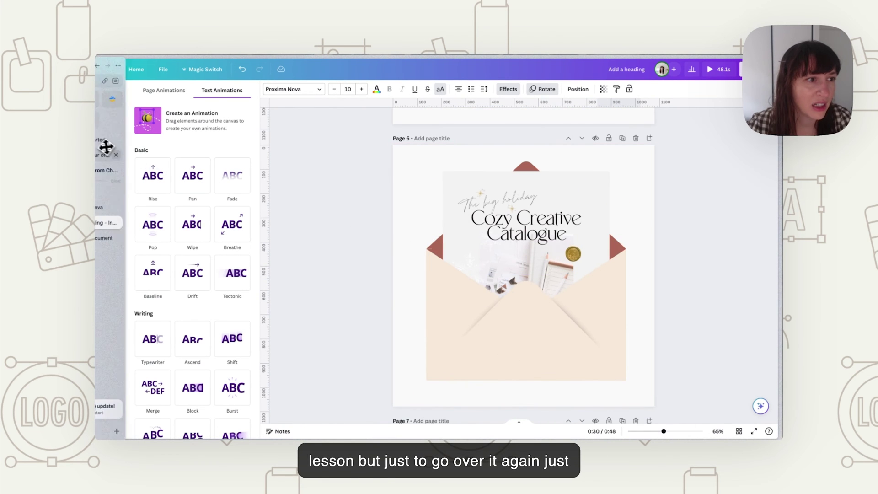
click(111, 149)
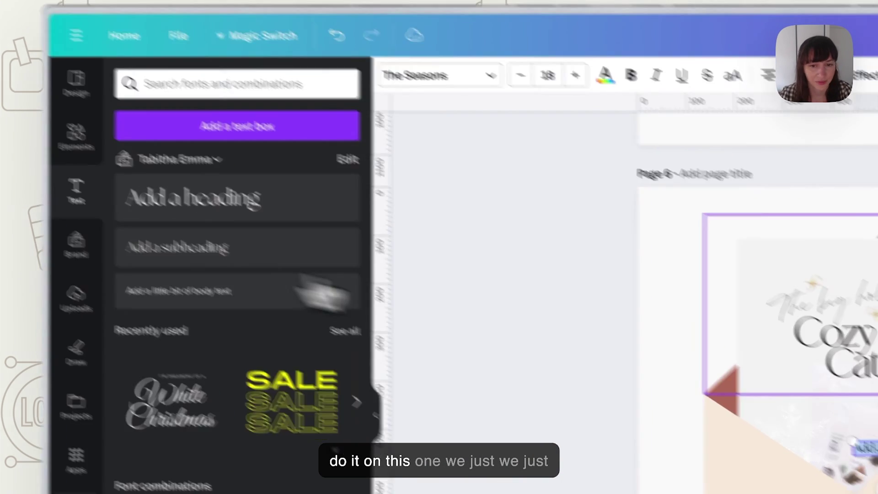
click(323, 292)
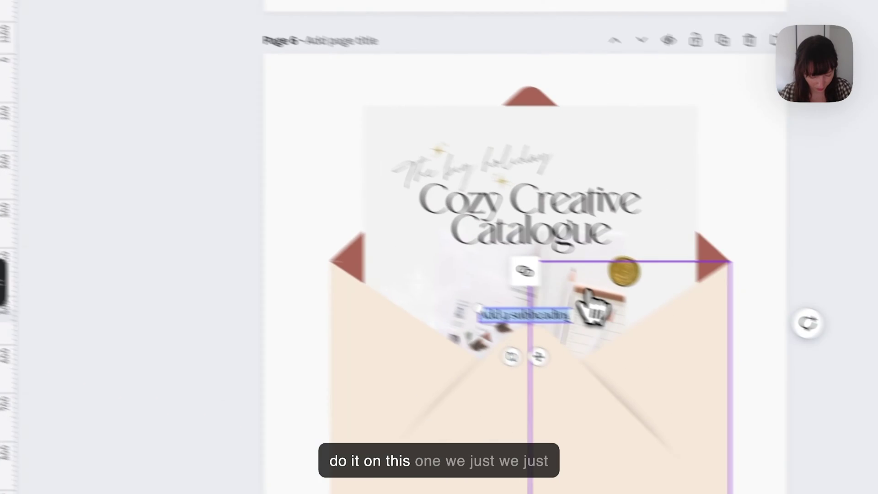
text(hello hello)
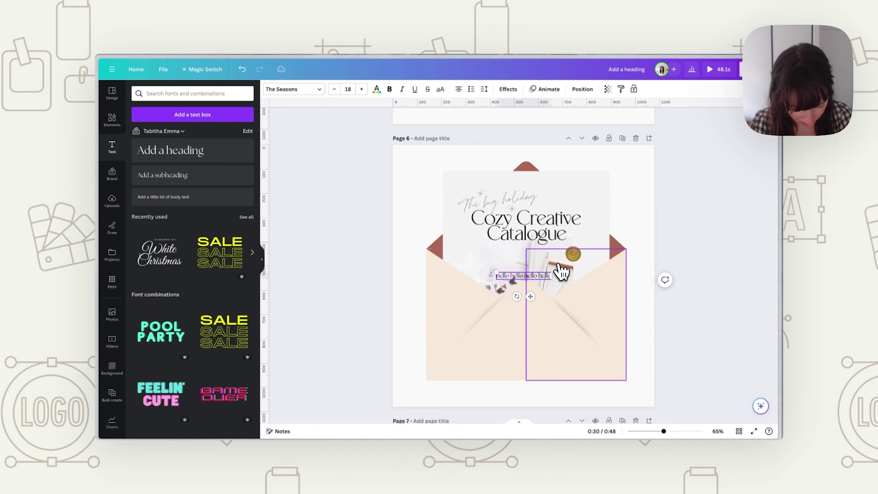
text(hello hello hello hello)
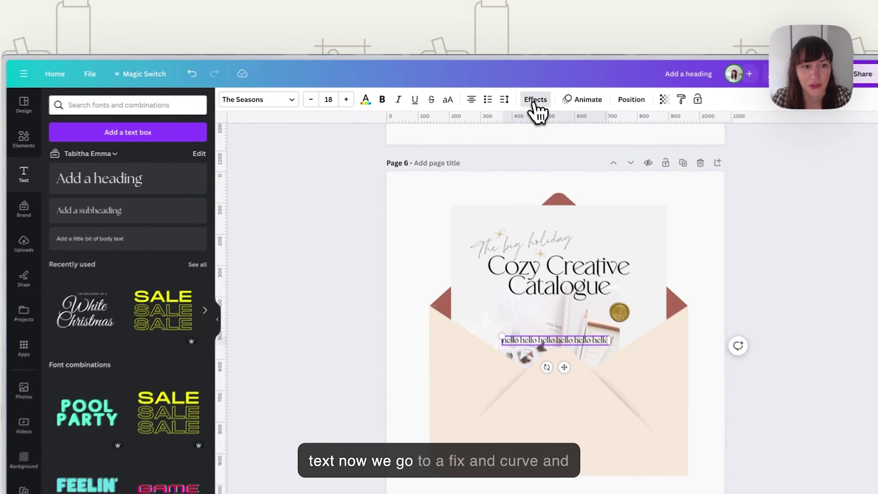
Apply the Curve effect to the repeated hello text and adjust it until the words form an open circle
click(508, 89)
click(194, 349)
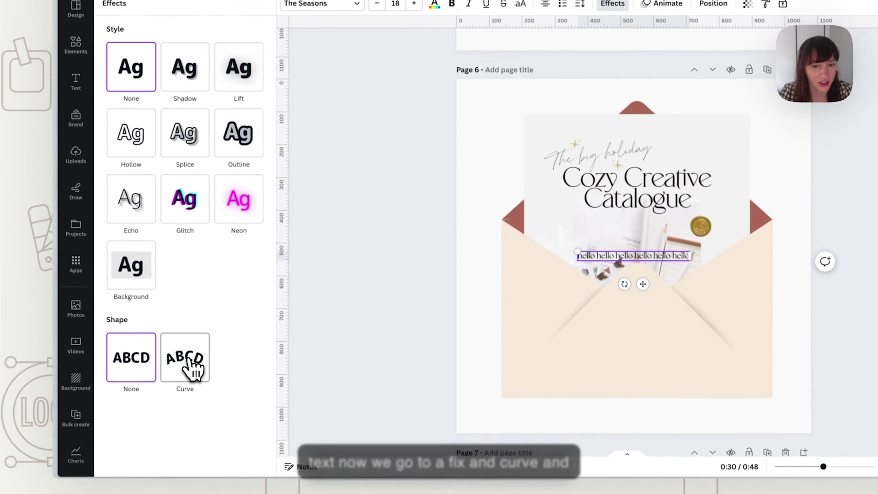
drag(228, 421, 274, 423)
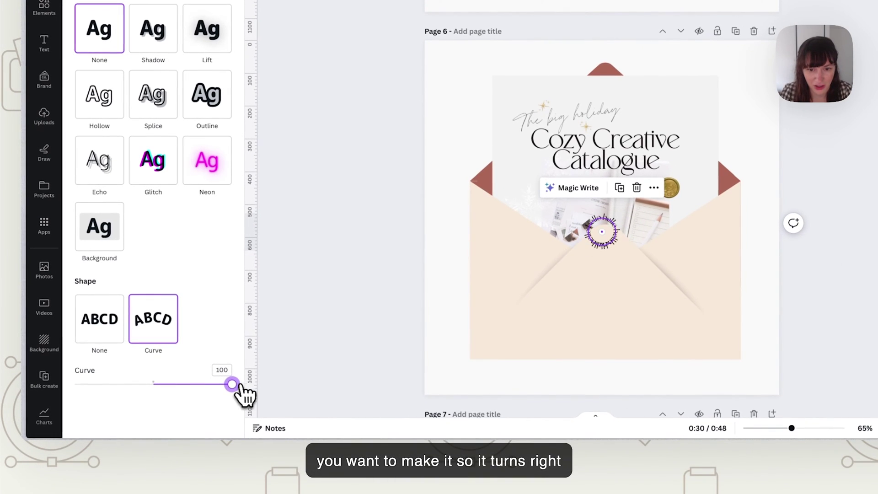
drag(239, 388, 211, 389)
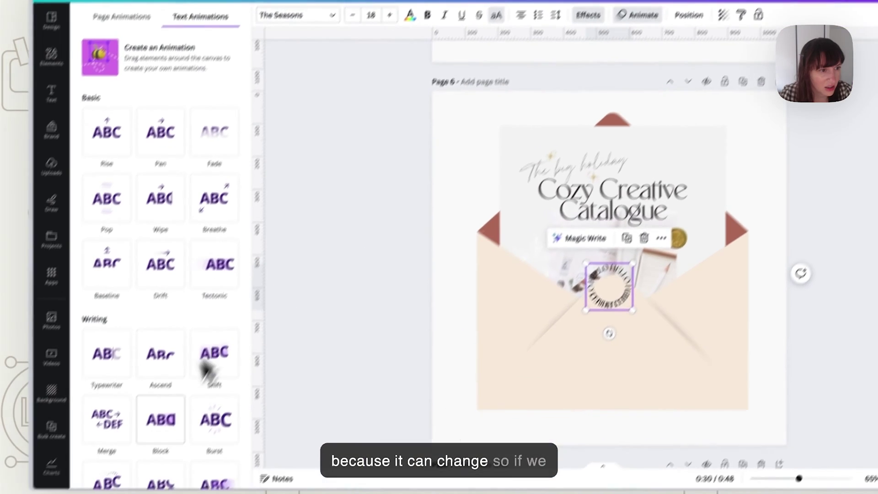
Close the curved hello text into a full circle with a curve of 70 and give it a clockwise Rotate motion effect
scroll(103, 480, down, 8)
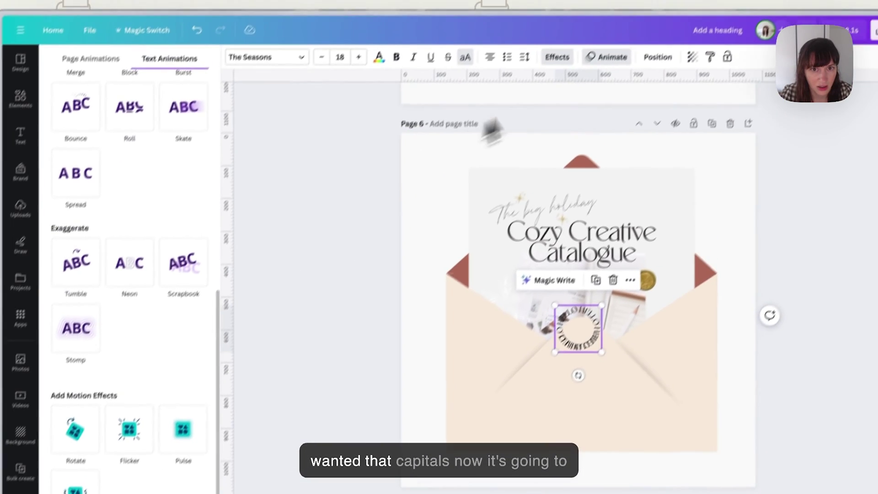
click(554, 62)
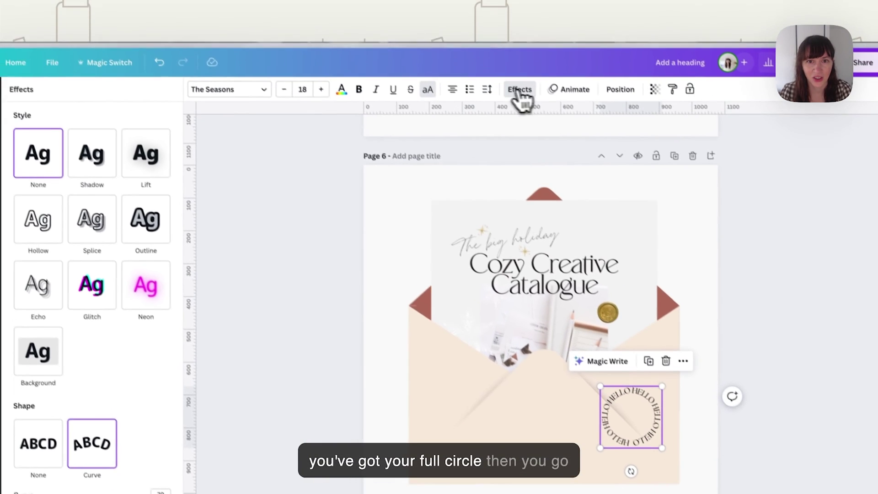
click(516, 27)
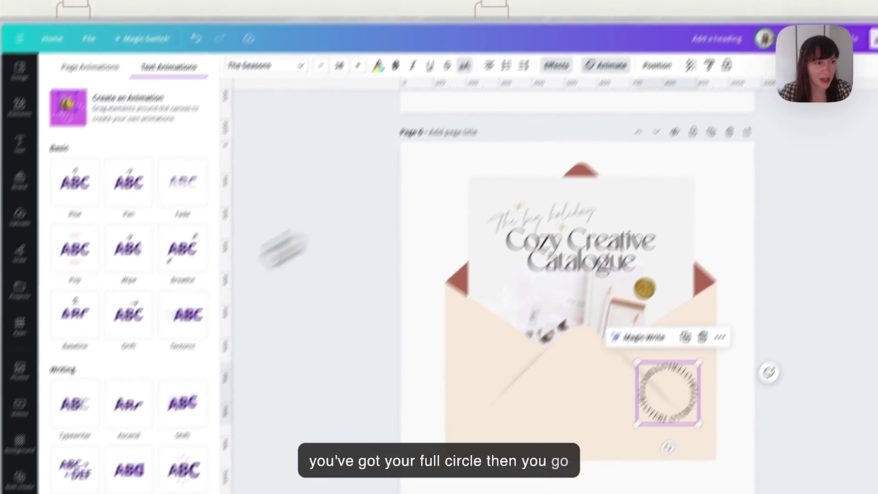
scroll(114, 366, down, 10)
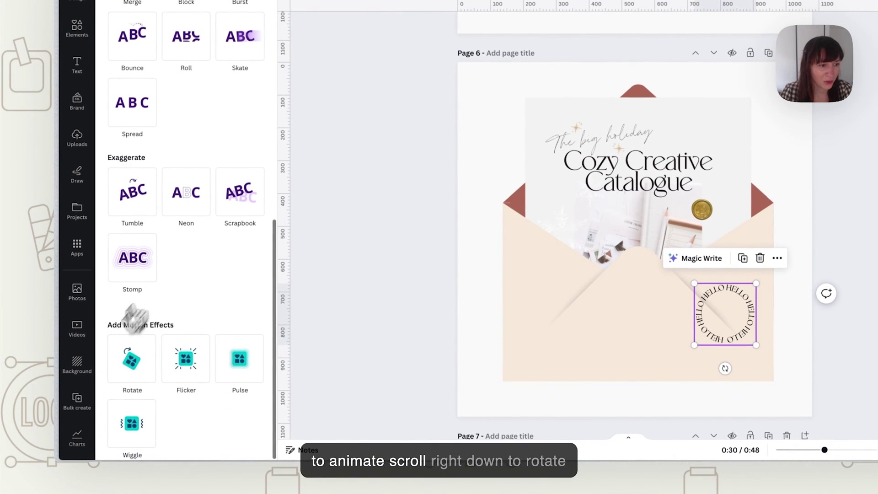
click(124, 366)
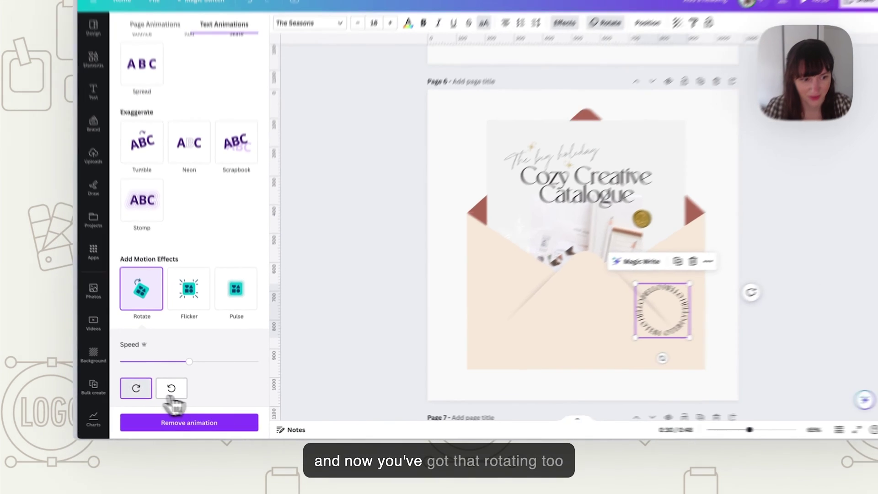
click(126, 403)
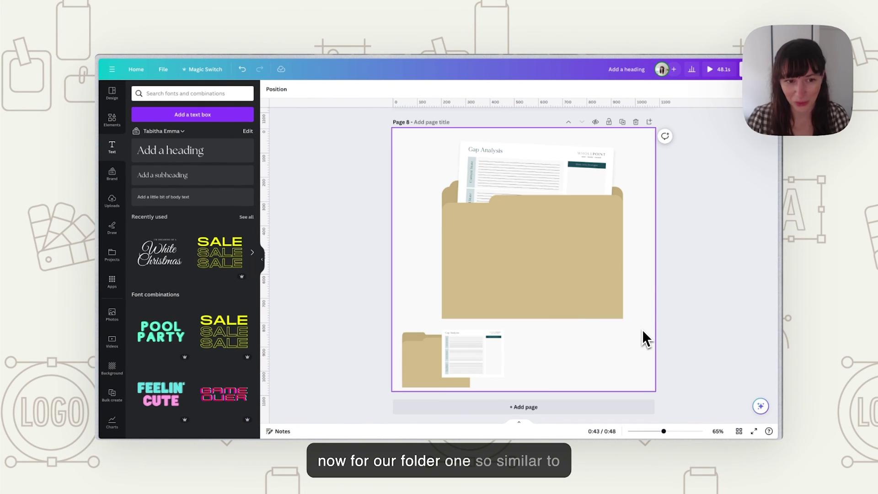
Move the small document image off the small folder on page 8, duplicate the page, and delete the large folder artwork from the copy
drag(474, 354, 579, 365)
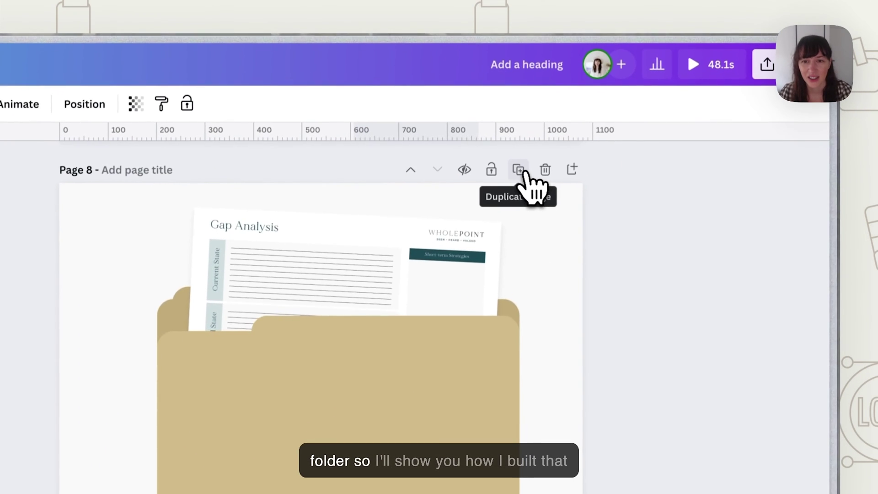
click(523, 173)
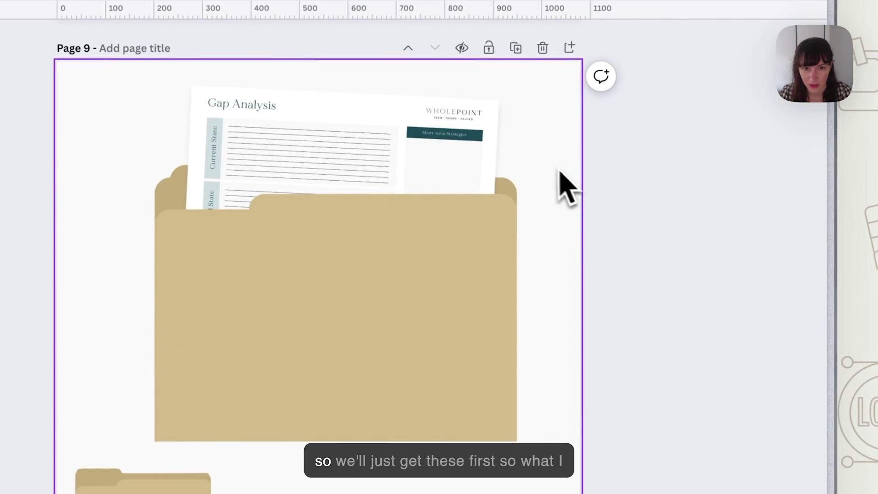
drag(651, 91, 396, 300)
key(Delete)
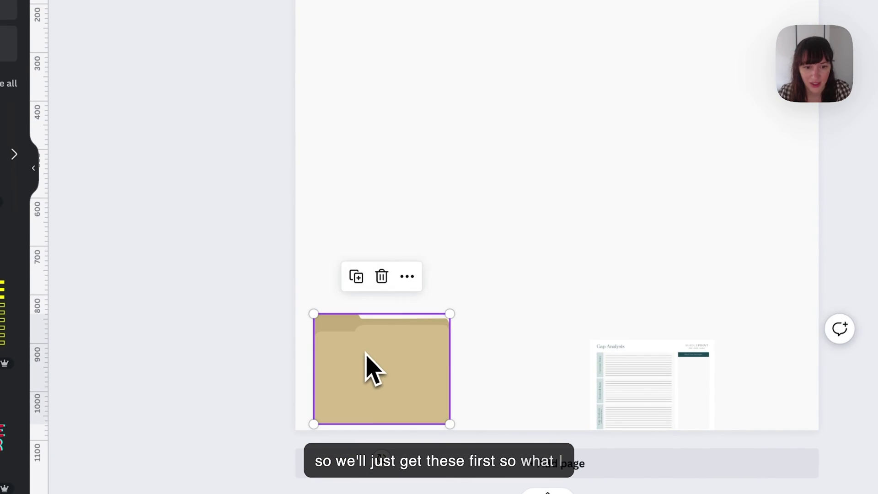
Move the small tan folder graphic to the upper part of page 9 and enlarge it to serve as a tracing base
drag(367, 353, 490, 147)
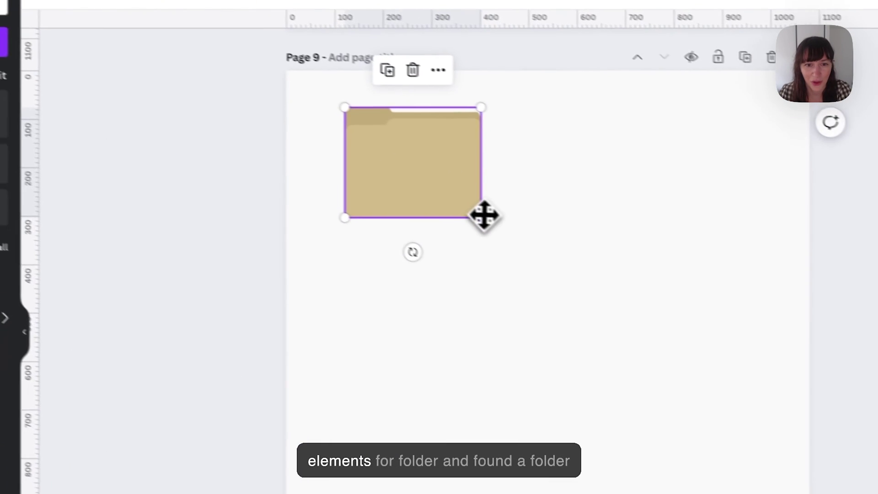
drag(837, 323, 542, 354)
click(654, 341)
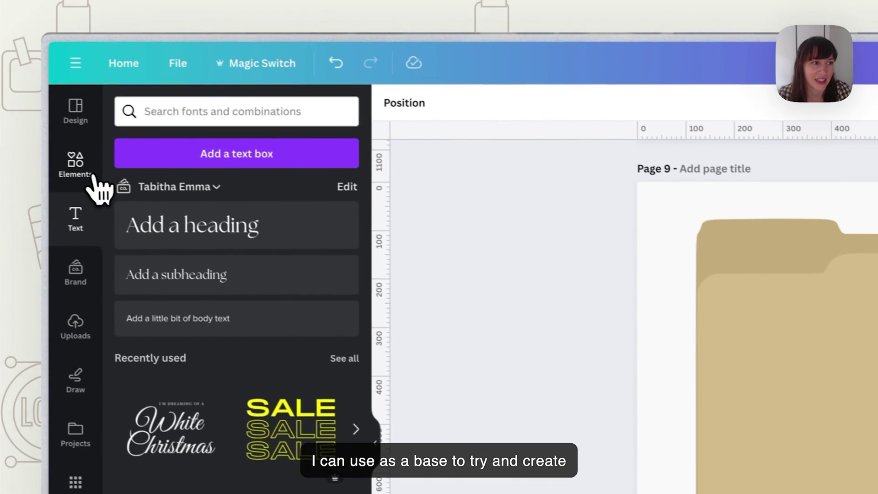
Add a rounded square shape to page 9 and stretch it to cover the front panel of the tan folder
click(87, 169)
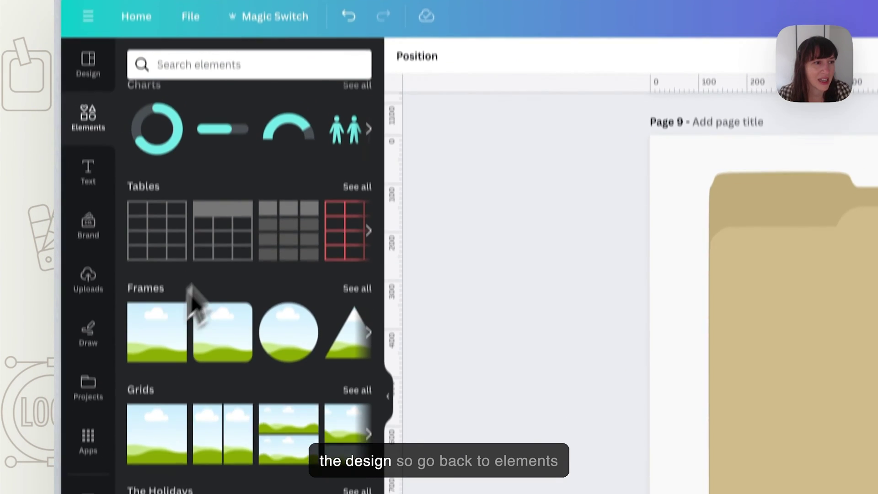
scroll(212, 274, up, 15)
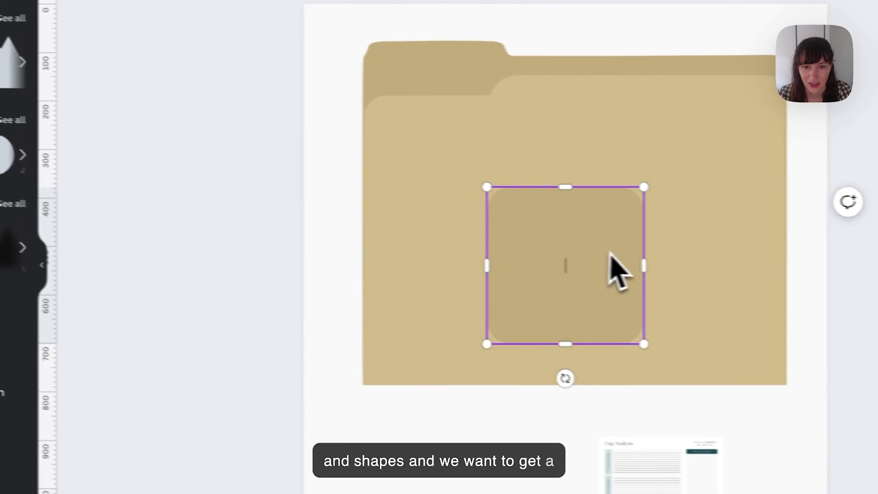
drag(610, 253, 411, 249)
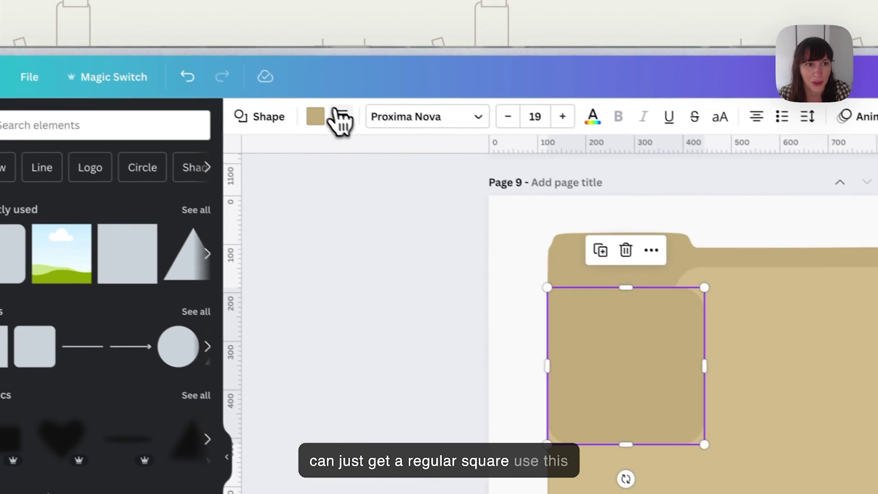
click(141, 5)
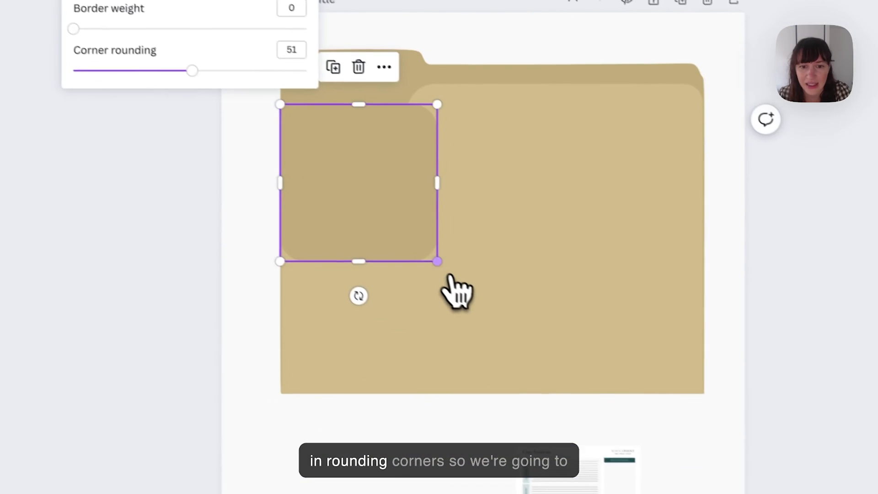
drag(718, 452, 877, 493)
drag(622, 347, 640, 361)
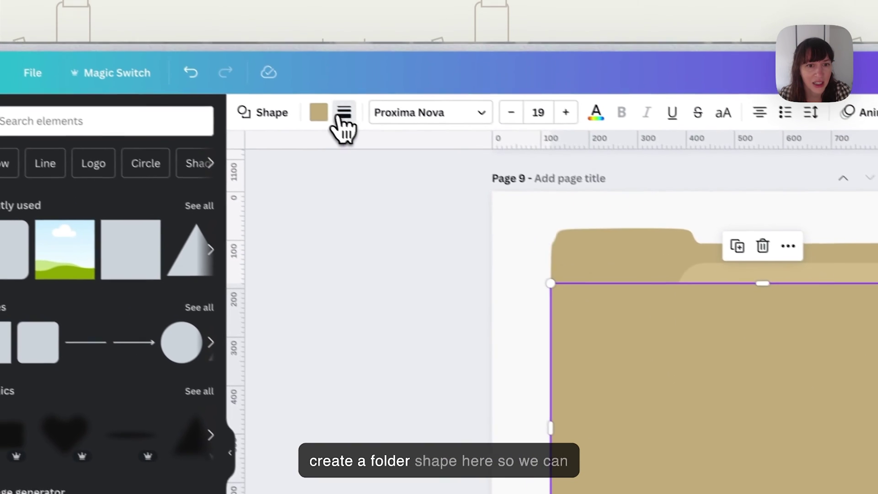
Set the front panel shape's corner rounding to 35 and fill it with the pale grey-green document colour
click(343, 115)
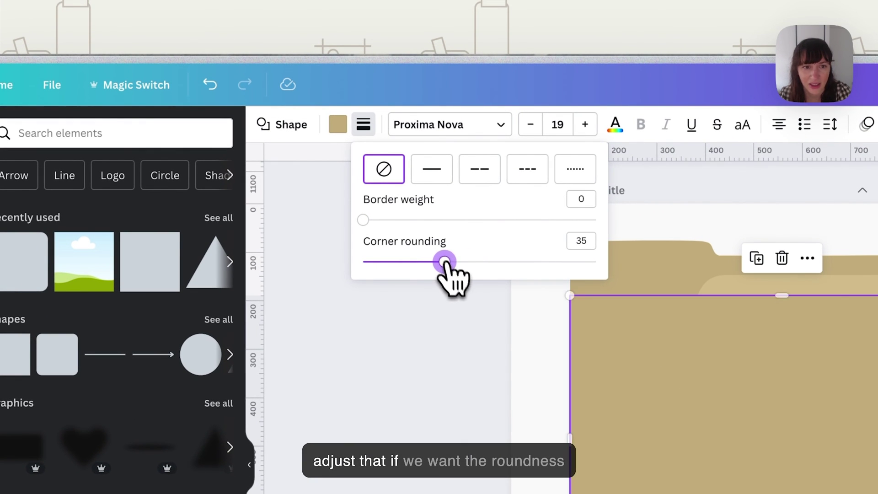
click(337, 124)
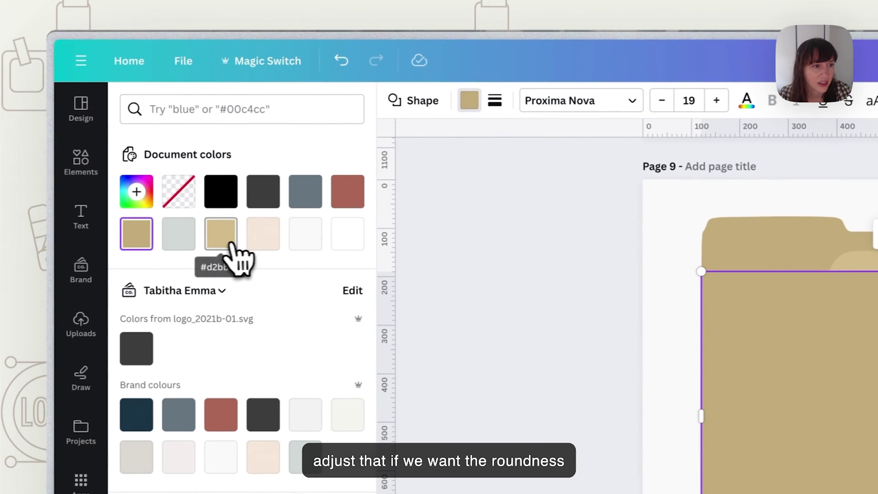
click(188, 235)
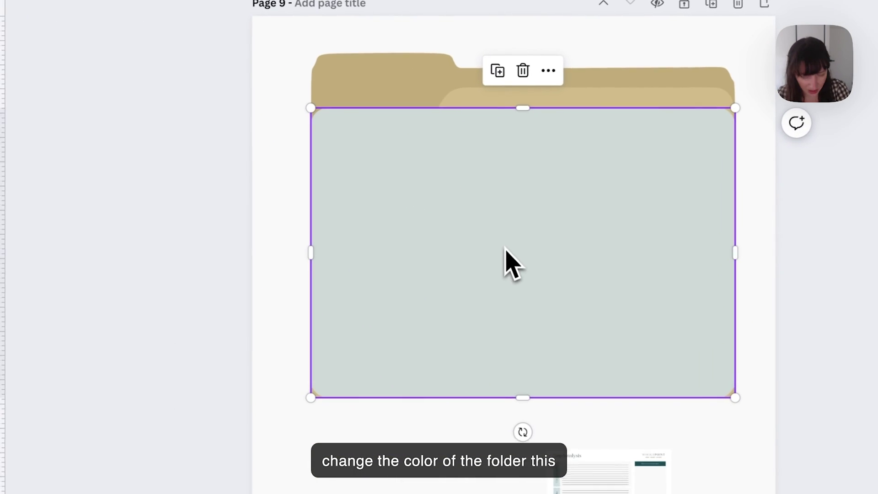
Make a smaller copy of the front panel and fit it over the raised section at the folder front's upper right
drag(312, 297, 318, 273)
drag(512, 225, 511, 217)
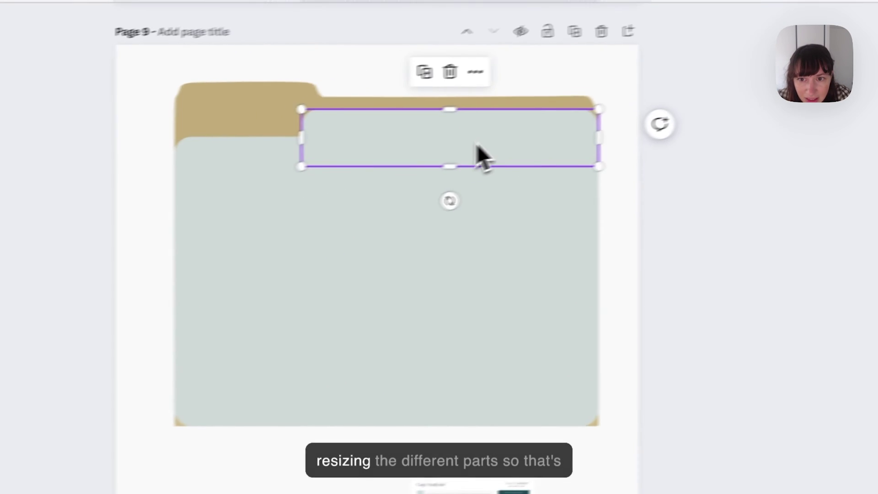
mouse_move(619, 113)
mouse_down()
mouse_move(619, 146)
mouse_move(619, 121)
mouse_up()
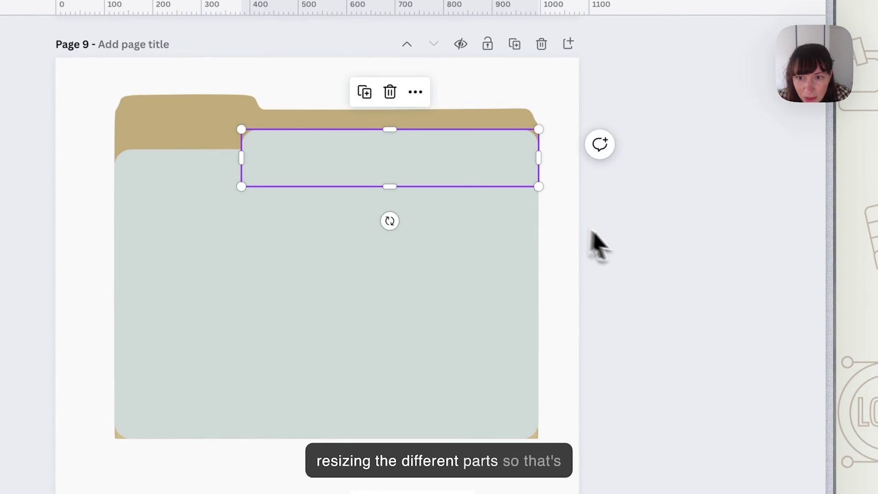
Duplicate the large front panel and raise the copy level with the tan folder's back edge, keeping the original in place
click(447, 337)
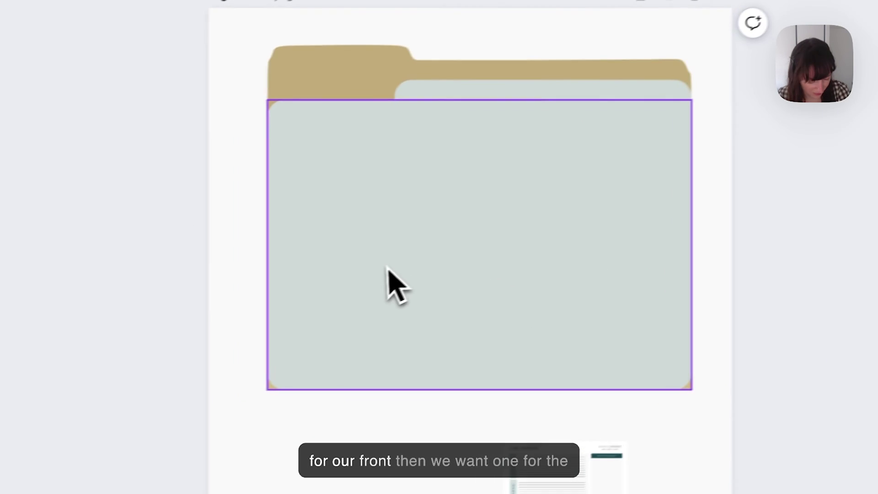
drag(239, 345, 252, 277)
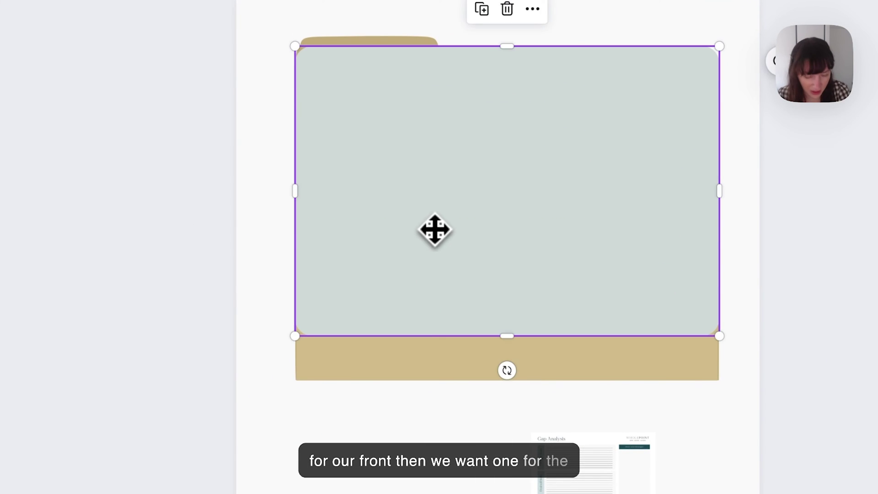
key(super+z)
right_click(444, 232)
click(504, 287)
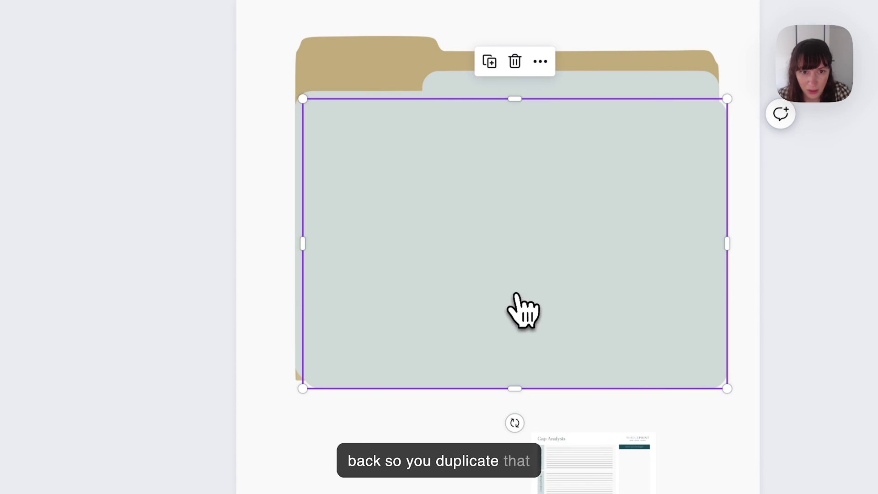
drag(520, 310, 470, 272)
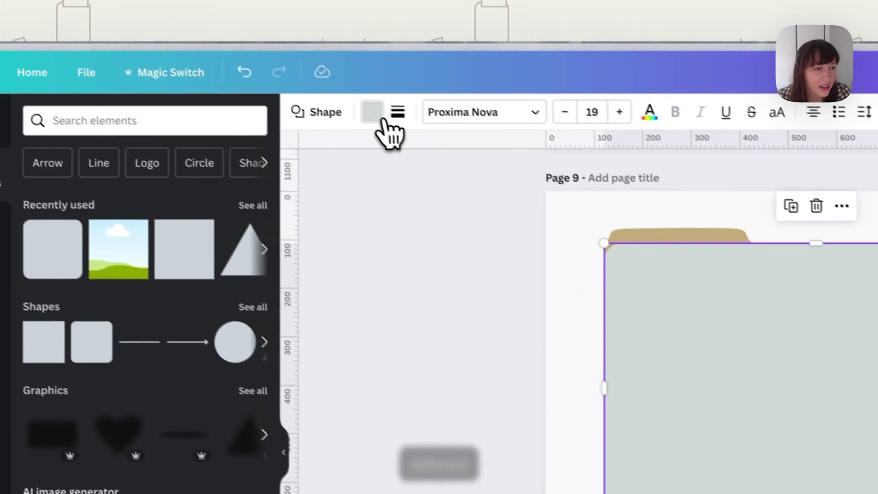
Recolour the raised panel copy slate grey and send it behind the other shapes as the folder's back
click(374, 114)
click(229, 210)
right_click(842, 361)
mouse_move(614, 354)
click(572, 369)
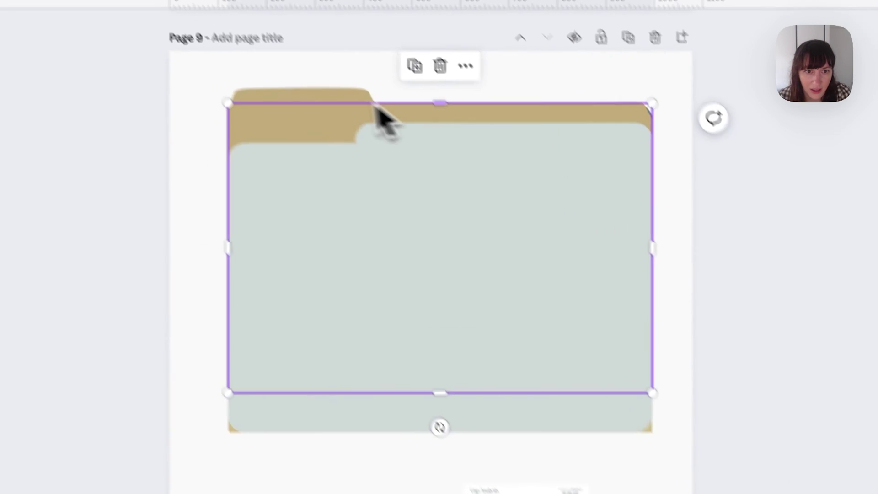
Move the tan reference folder to the bottom of the page and shape a narrow slate tab at the back panel's upper left
click(354, 138)
drag(355, 139, 412, 371)
drag(337, 207, 356, 188)
drag(709, 317, 704, 317)
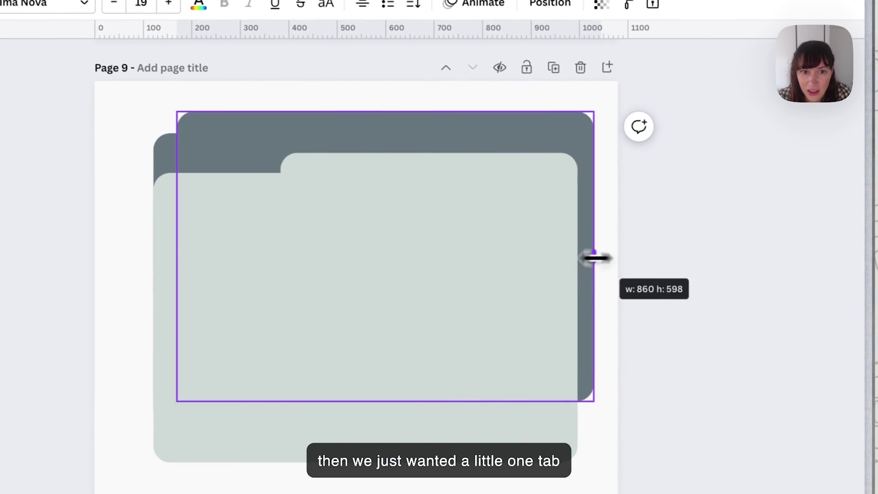
drag(594, 257, 283, 248)
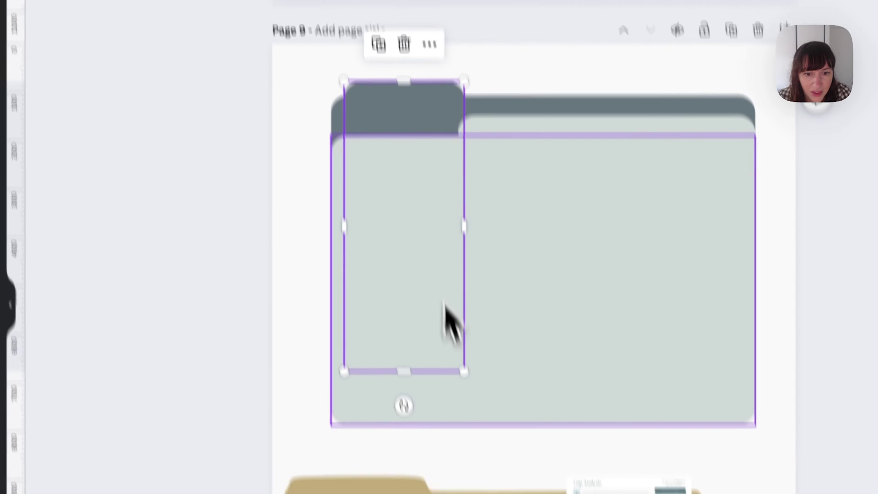
drag(474, 425, 531, 316)
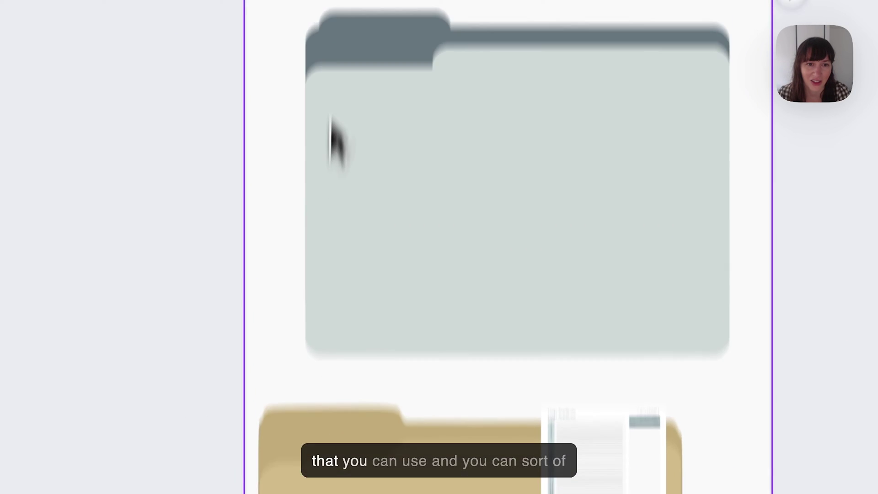
click(141, 30)
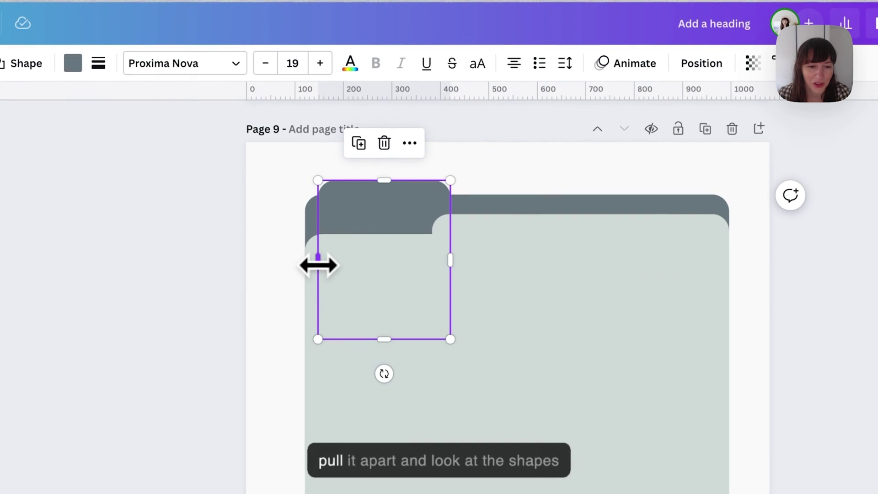
drag(313, 267, 313, 267)
click(825, 348)
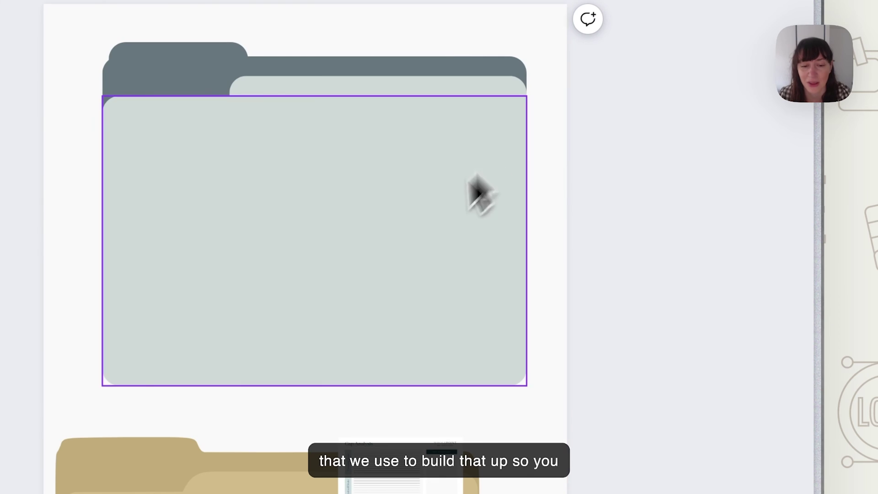
Delete the tan reference folder and scale all the new folder shapes down together
drag(300, 398, 372, 173)
key(Delete)
drag(701, 87, 133, 361)
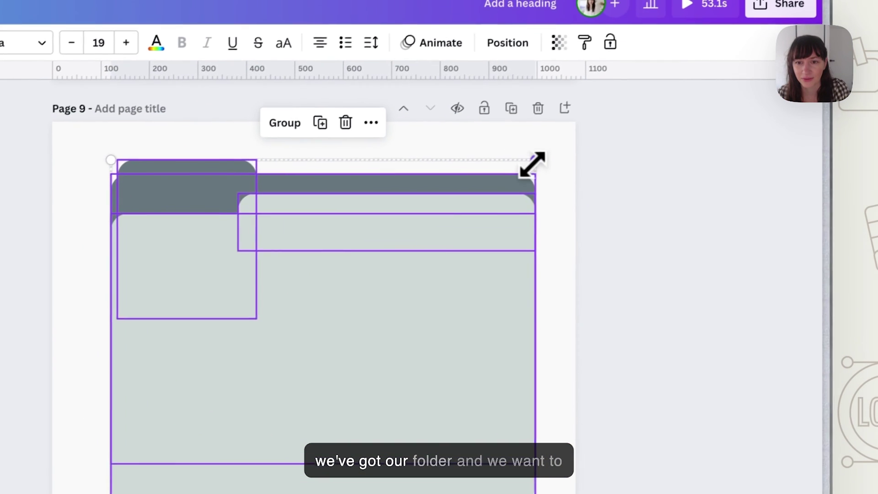
drag(605, 119, 542, 174)
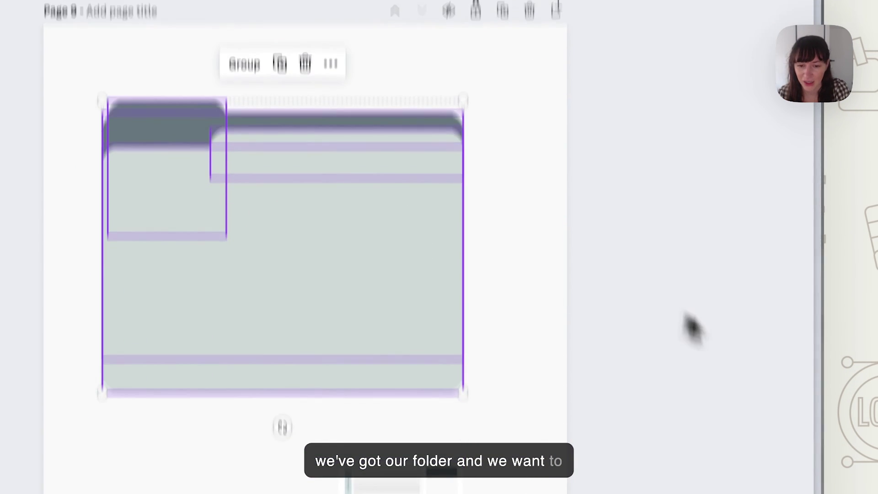
click(693, 327)
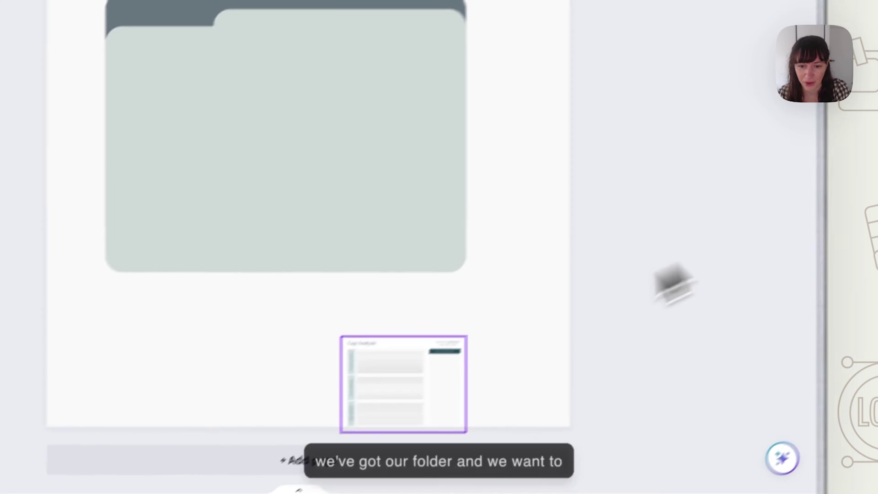
Enlarge the Gap Analysis document image and position it between the folder's panels so its upper edge sticks out above the front panel
drag(407, 385, 456, 304)
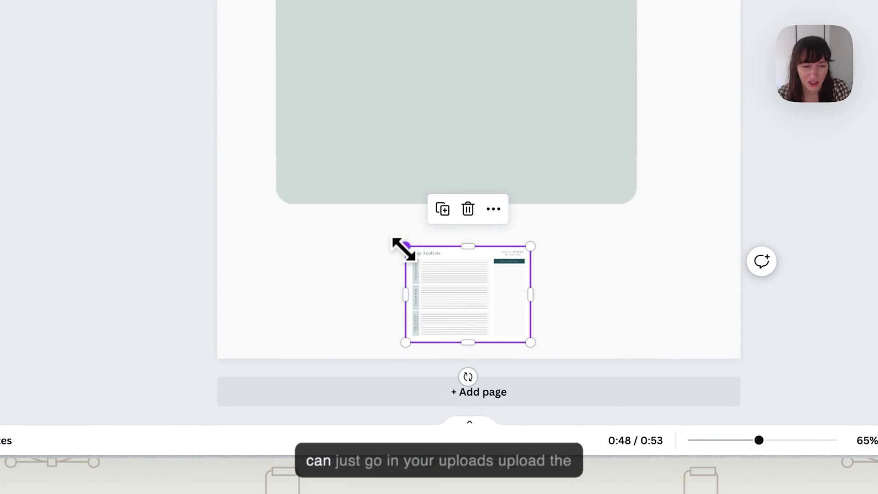
drag(341, 201, 289, 169)
drag(388, 288, 395, 370)
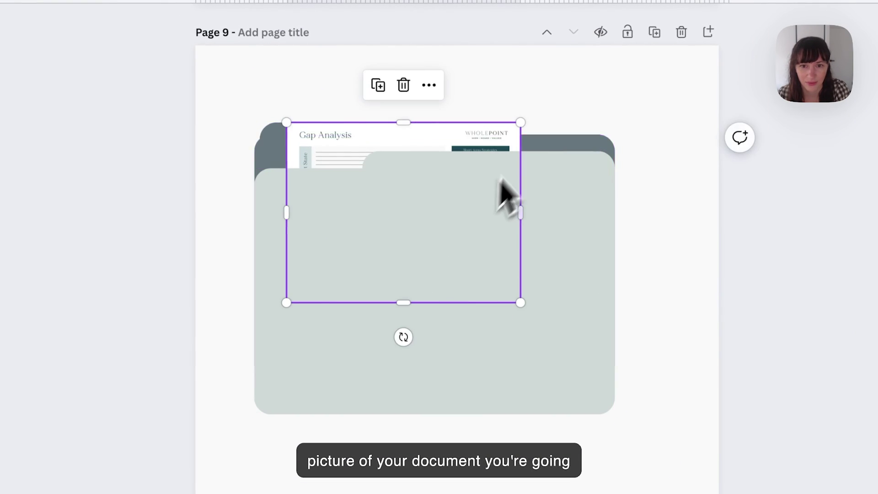
drag(520, 122, 600, 63)
drag(567, 130, 529, 142)
drag(426, 195, 436, 225)
Show the layer order of the document image, tilt the image slightly counterclockwise and raise it further out of the folder
right_click(412, 180)
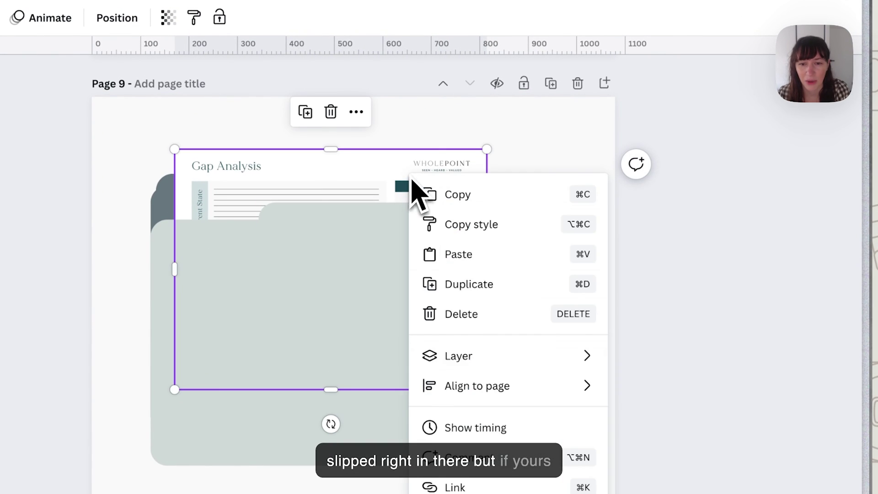
mouse_move(504, 378)
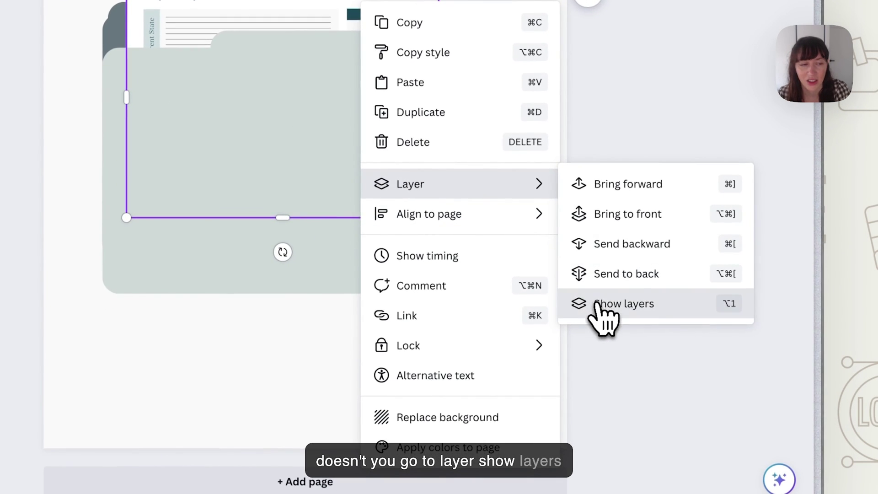
click(594, 304)
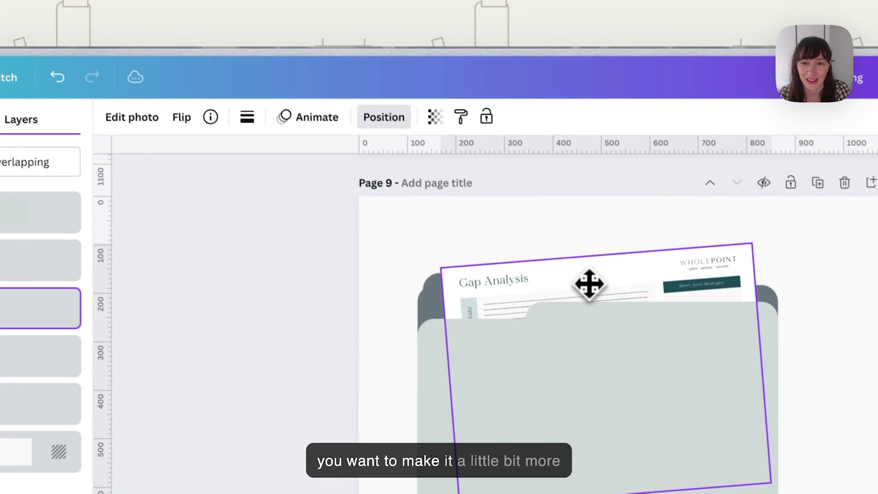
drag(443, 114, 438, 71)
drag(589, 249, 590, 257)
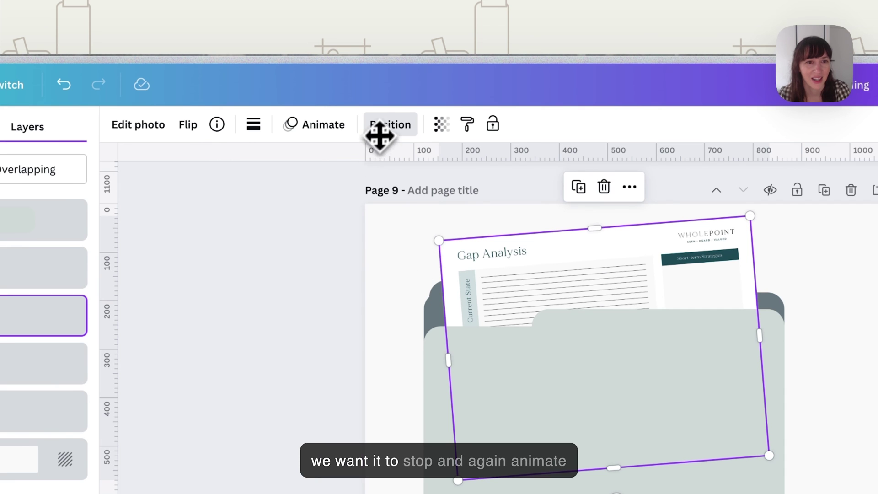
Apply the Baseline animation to the document image, on enter with an upward direction, and lower its speed
click(323, 125)
scroll(220, 392, down, 3)
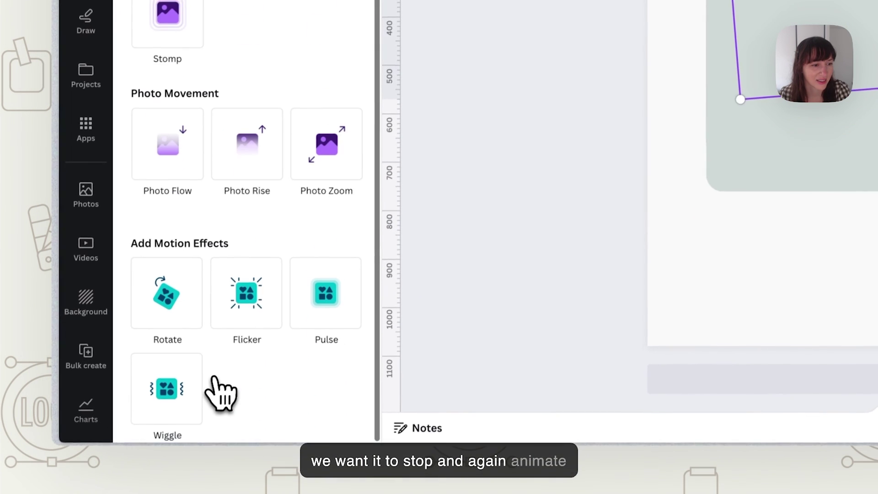
scroll(174, 214, up, 7)
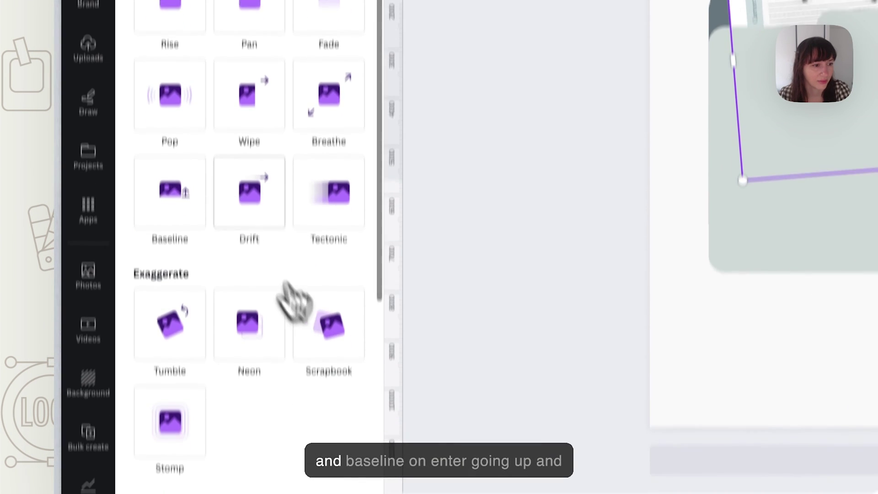
click(170, 208)
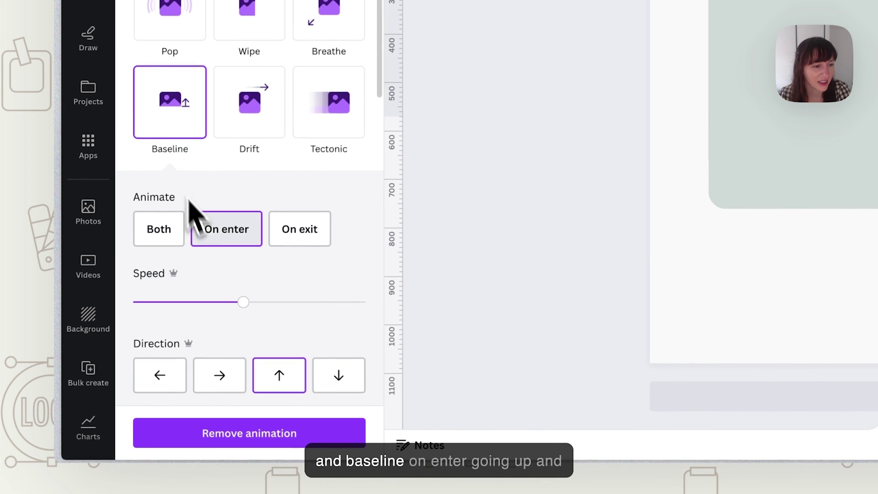
drag(243, 302, 133, 302)
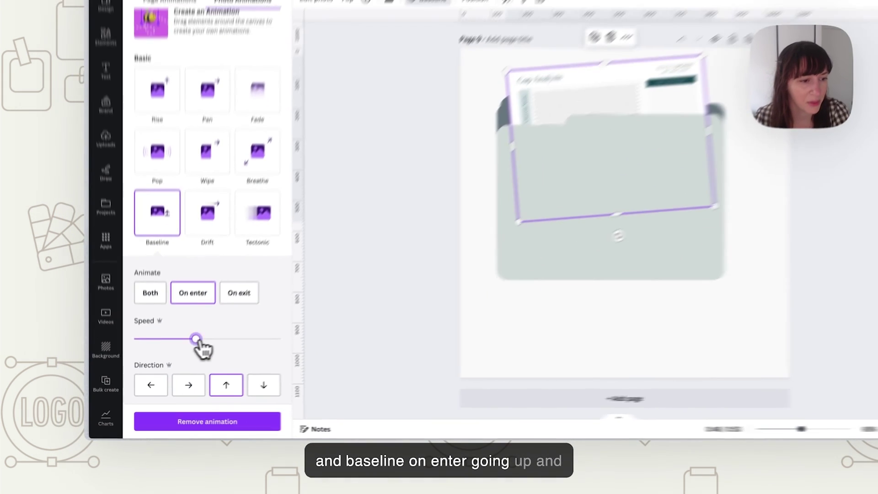